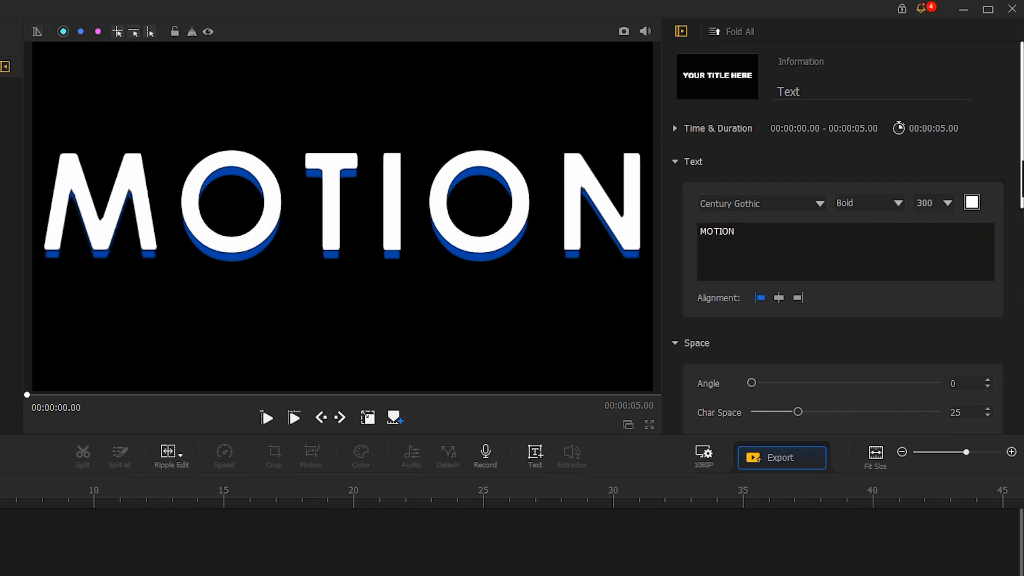
Set the MOTION title's text shadow offset to 0 and save a snapshot of the frame.
drag(1015, 160, 984, 442)
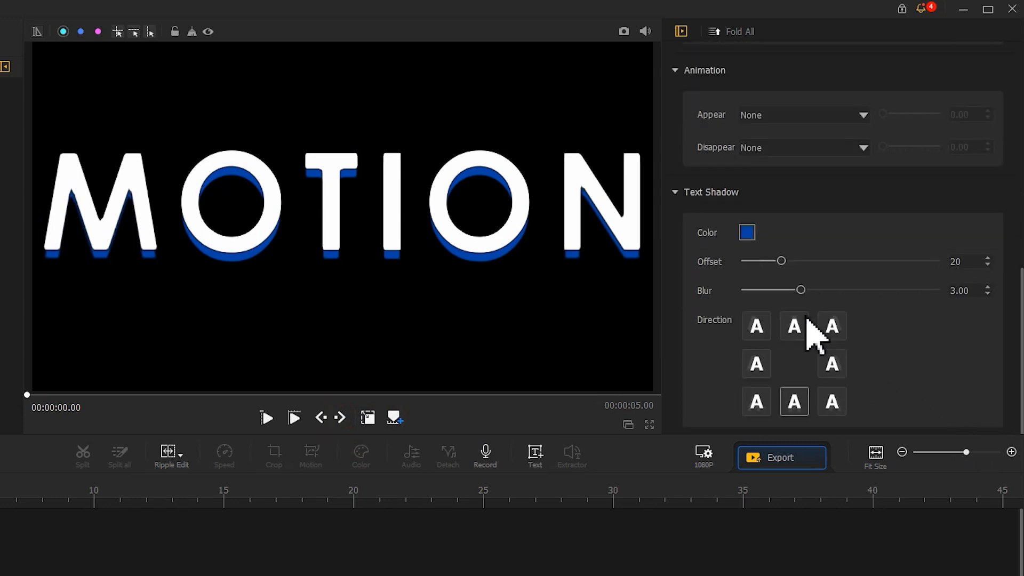
drag(781, 261, 727, 266)
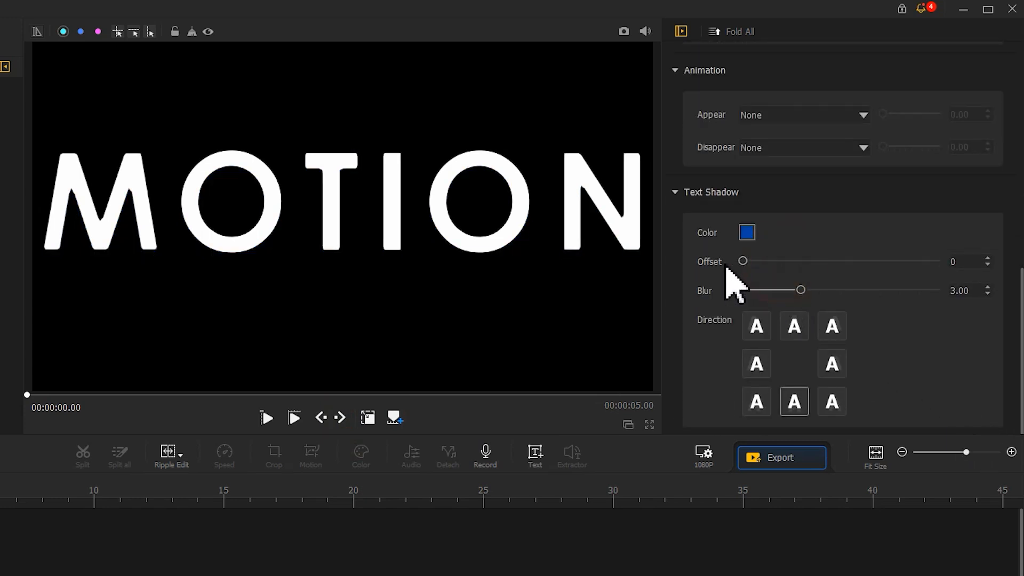
click(624, 32)
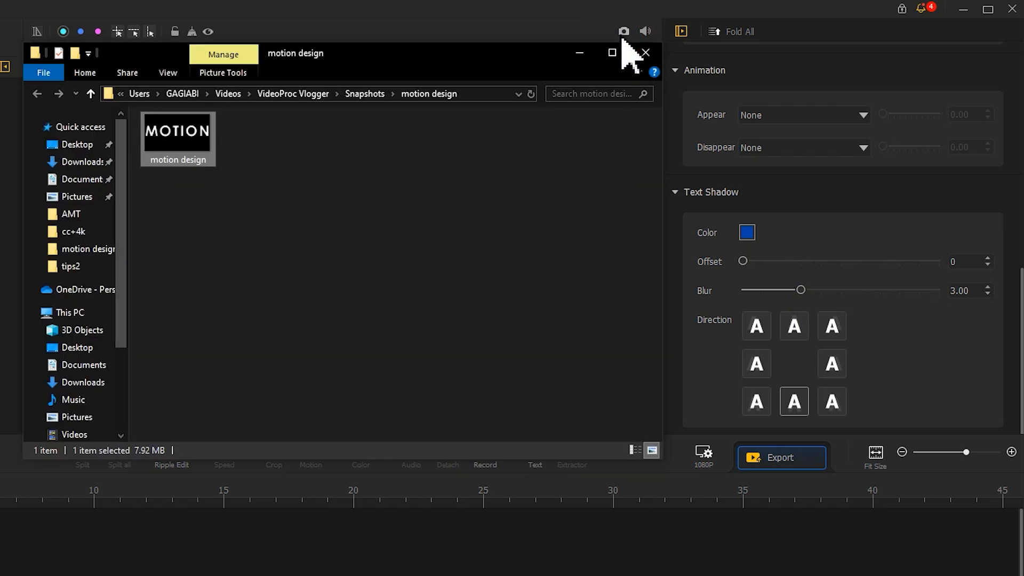
click(646, 53)
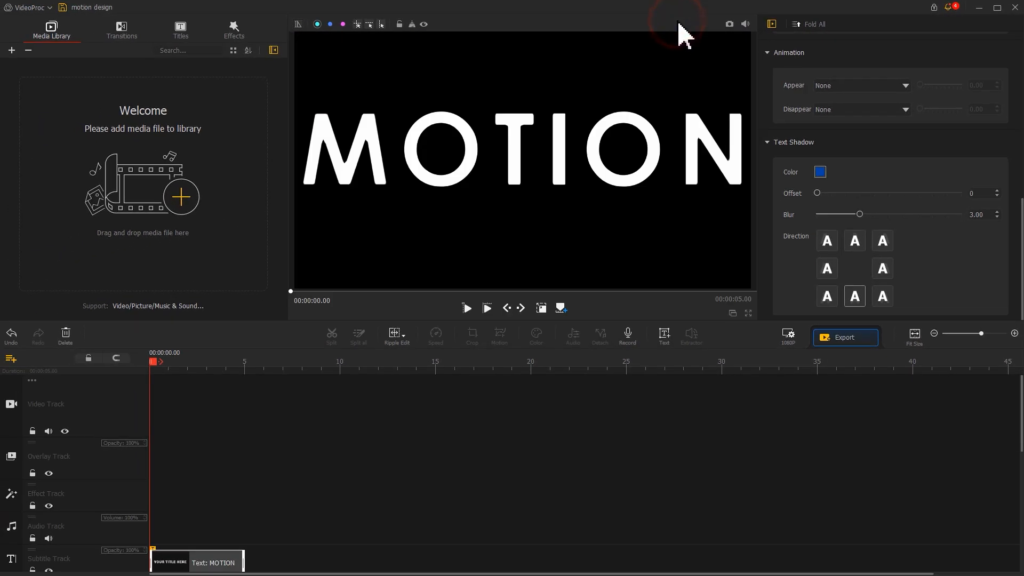
Duplicate the MOTION title clip on the subtitle track, starting the copy at about 10 seconds.
scroll(320, 469, down, 1)
click(199, 504)
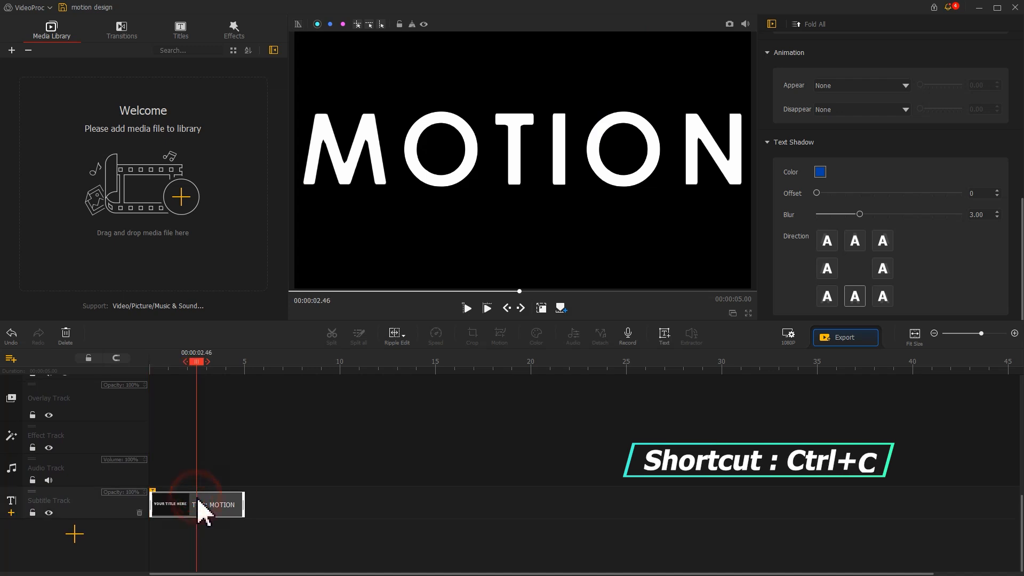
key(ctrl+c)
click(342, 362)
key(ctrl+v)
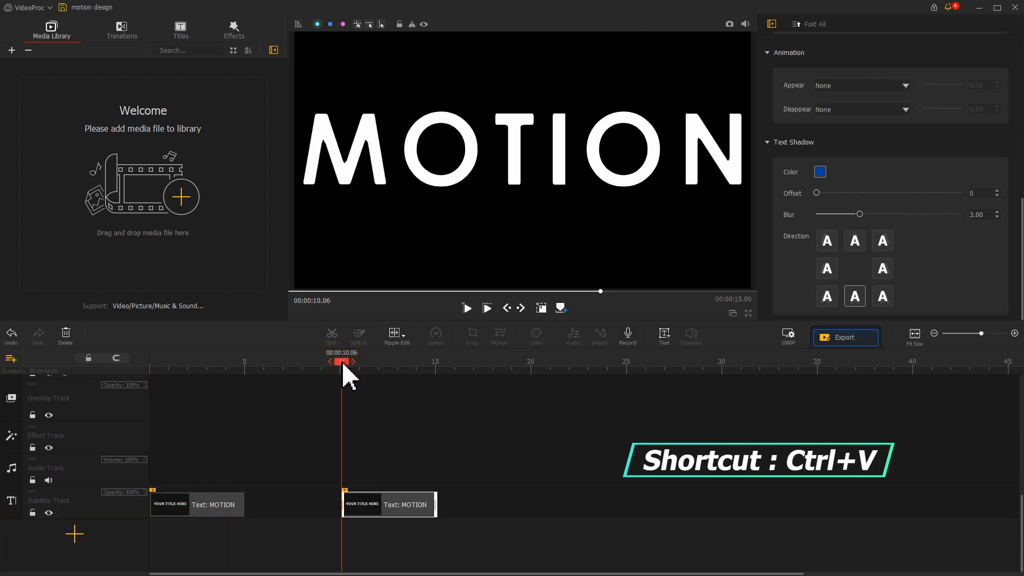
Replace the copied title's text with DESIGN.
click(396, 511)
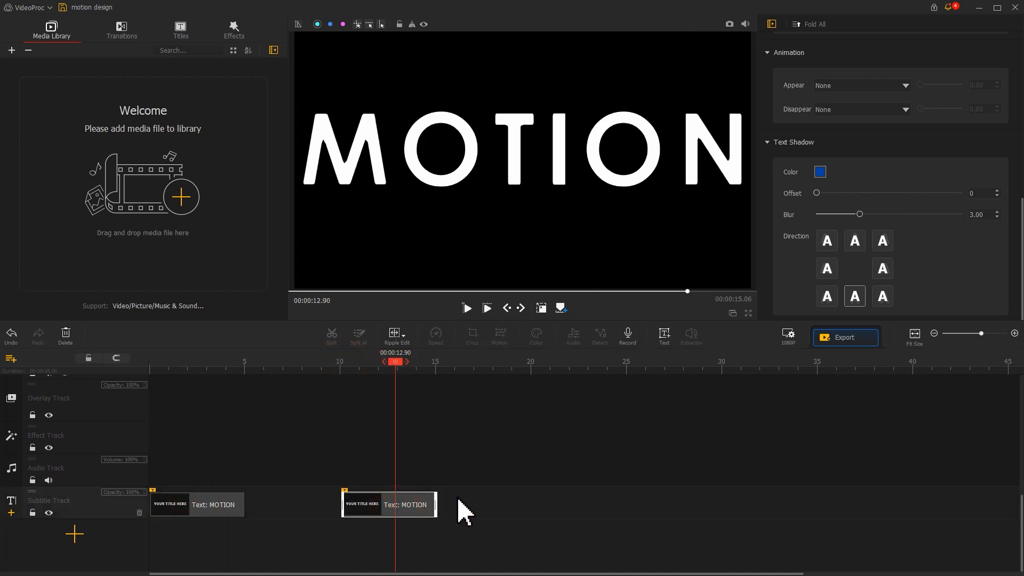
drag(1022, 278, 990, 106)
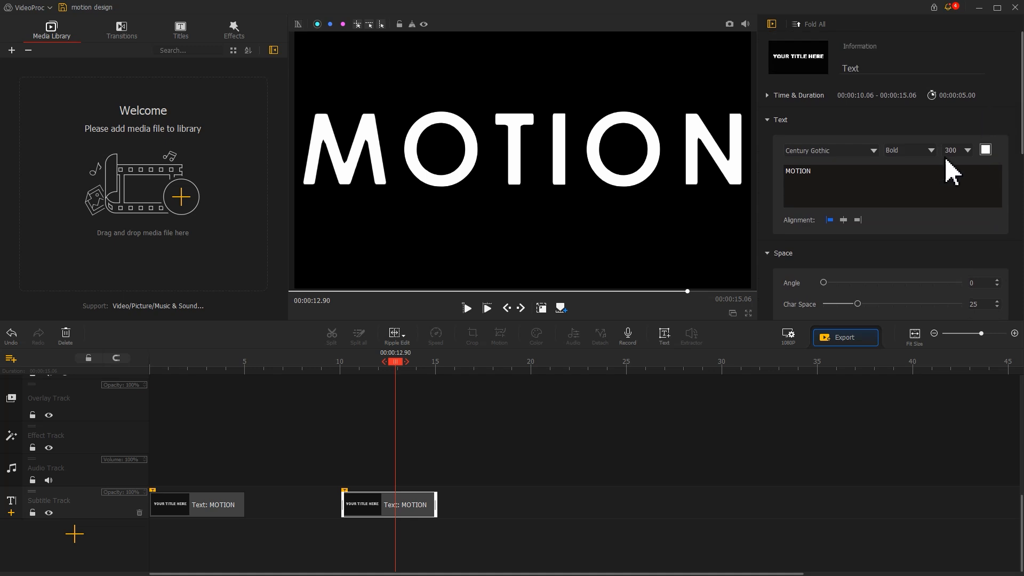
drag(873, 174, 809, 173)
drag(809, 174, 790, 173)
text(DESIGN)
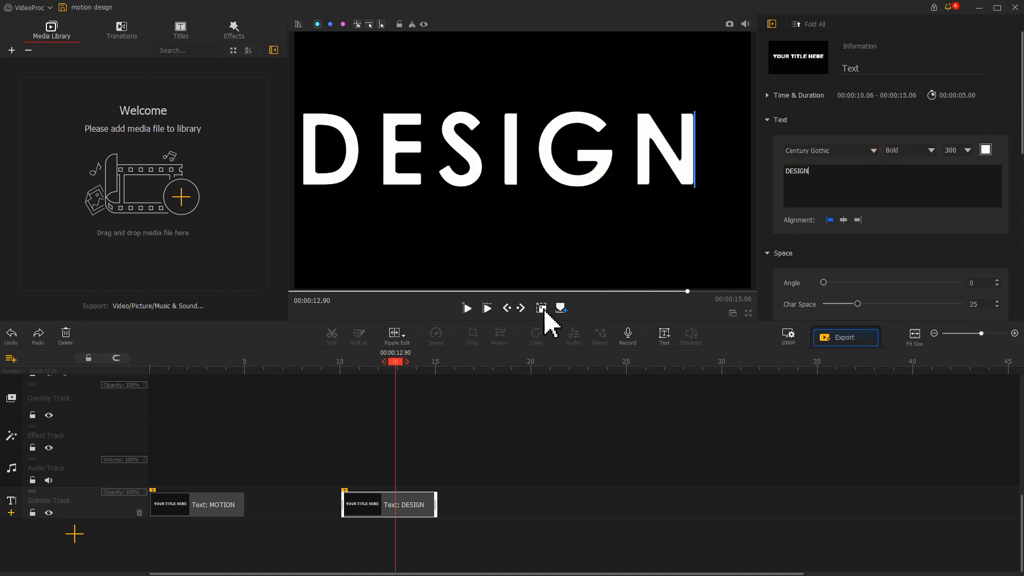
Shift the DESIGN title slightly to the right to center it in the frame and save a snapshot of it.
drag(547, 179, 572, 178)
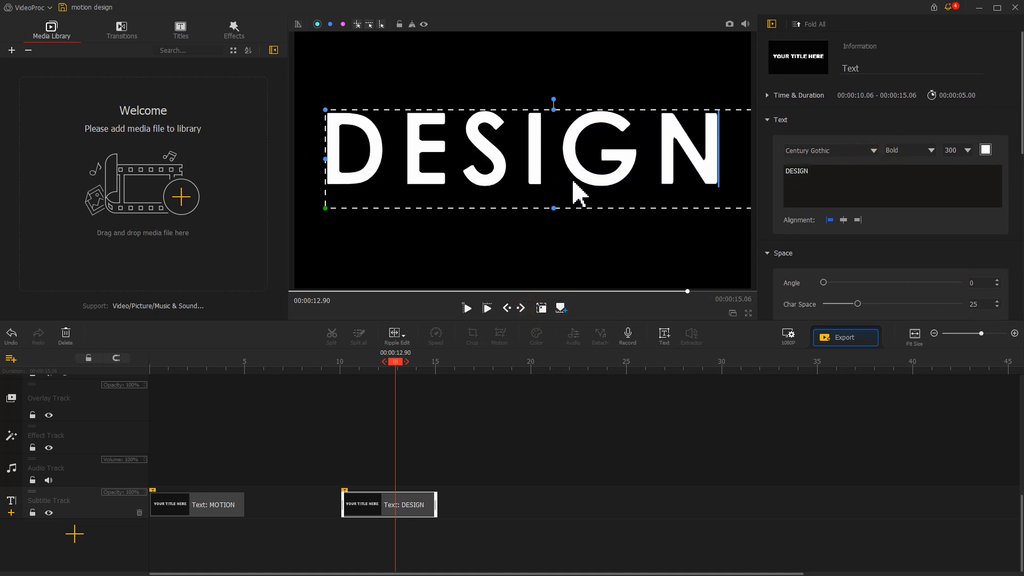
click(542, 309)
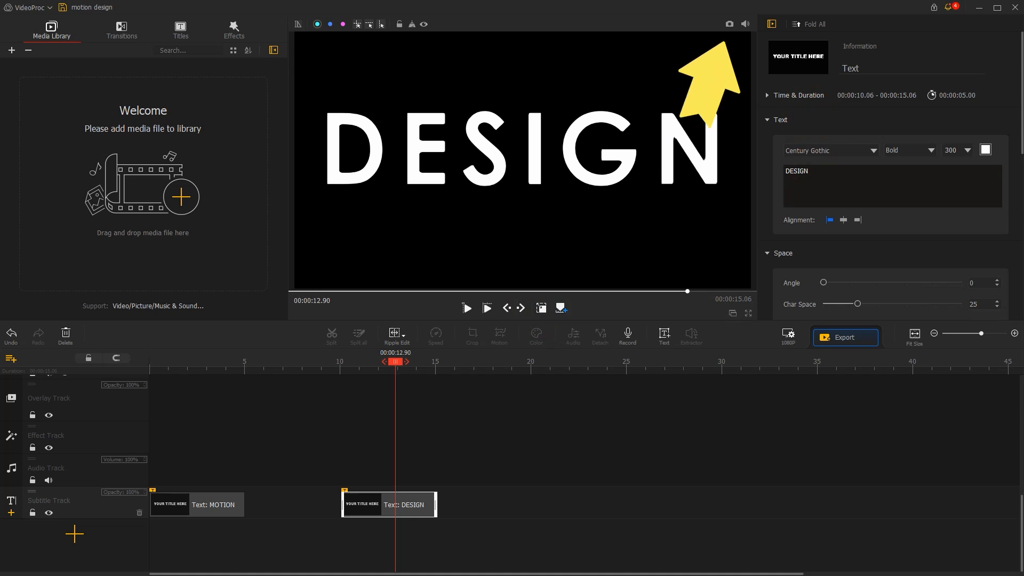
click(729, 24)
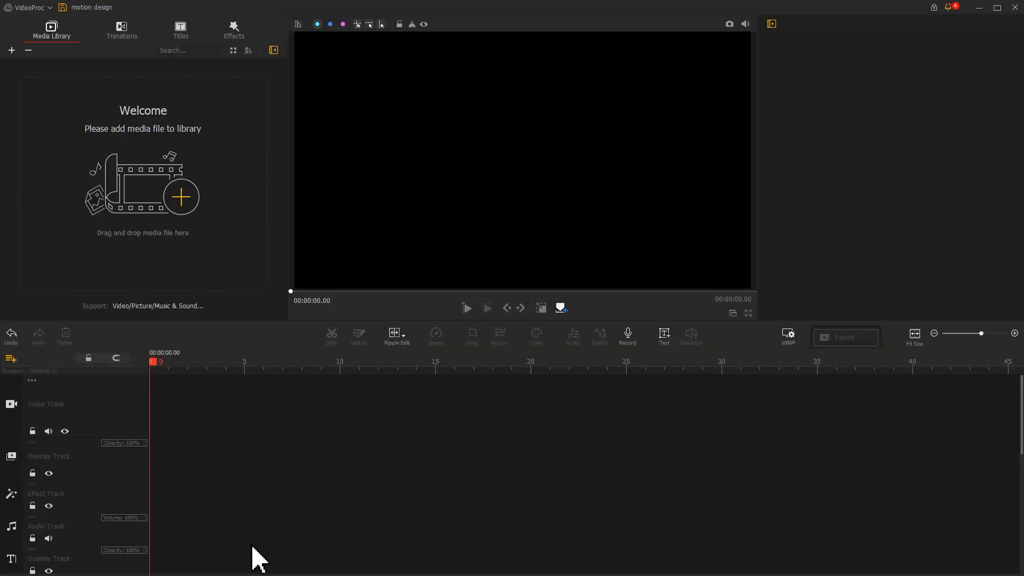
Import the video clips, title pictures and music into the media library, and add a second overlay track.
drag(260, 559, 142, 220)
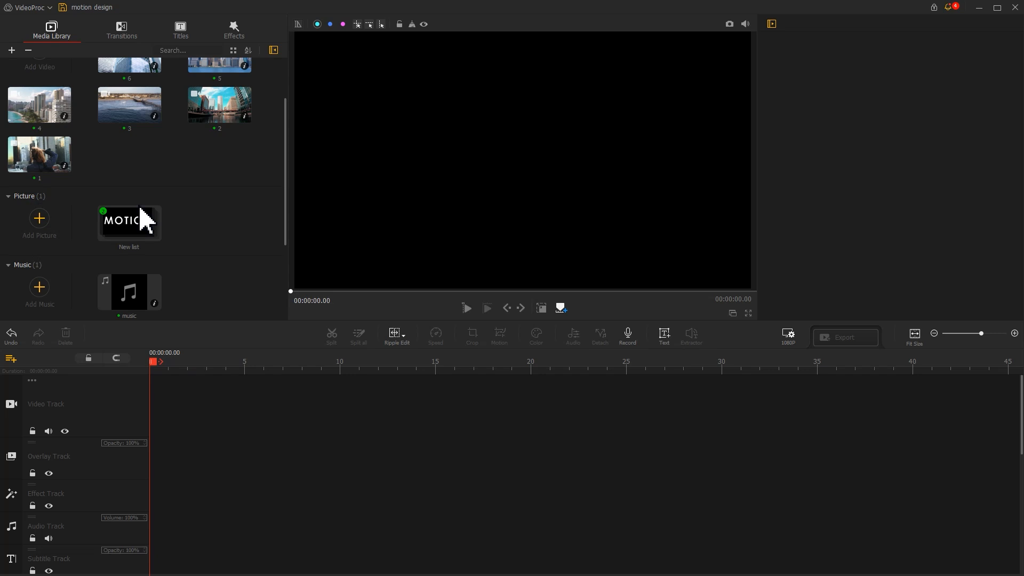
click(11, 358)
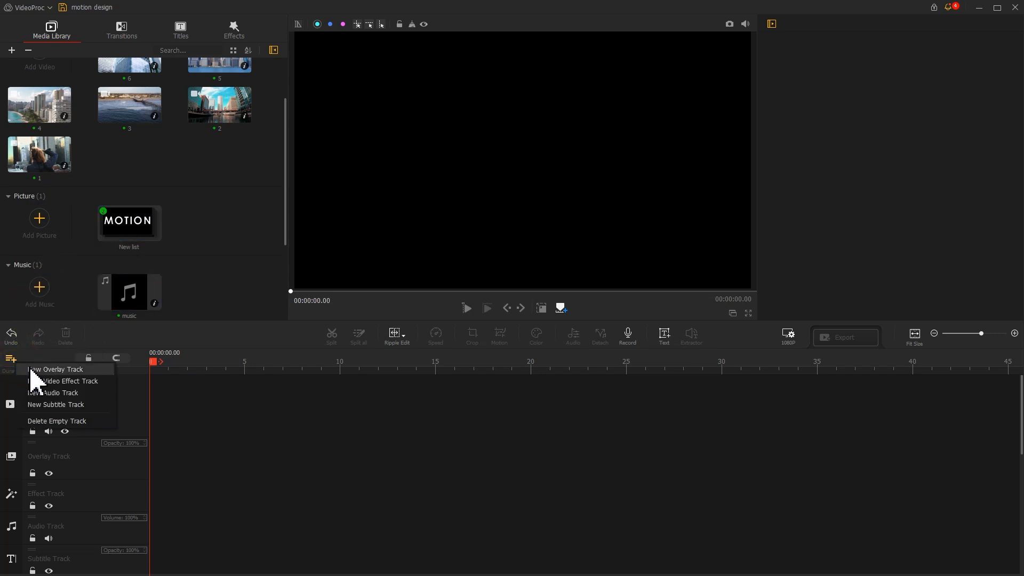
click(31, 369)
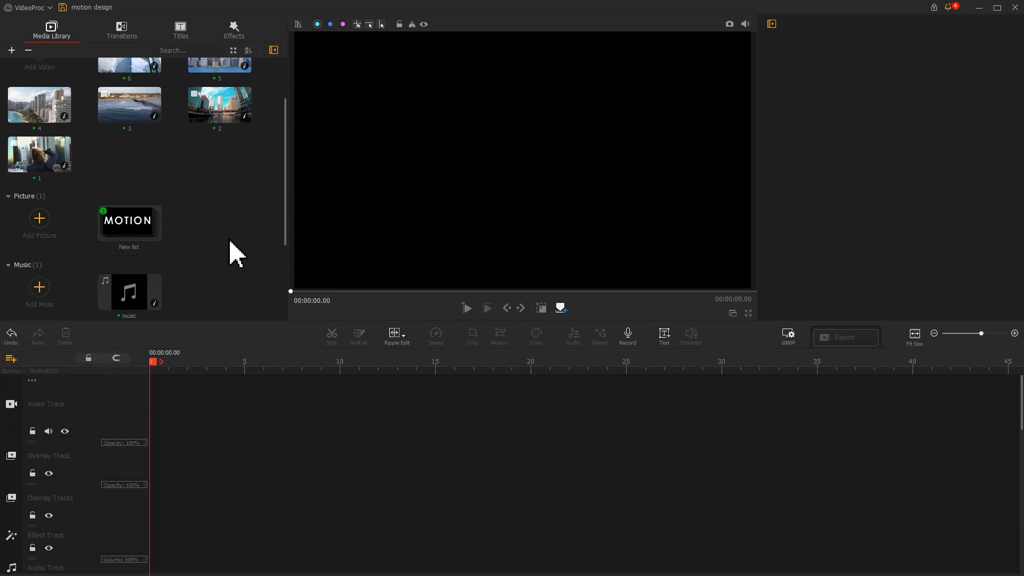
Place video clips 1 to 6 in numerical order on the video track.
scroll(235, 254, up, 1)
drag(39, 194, 224, 379)
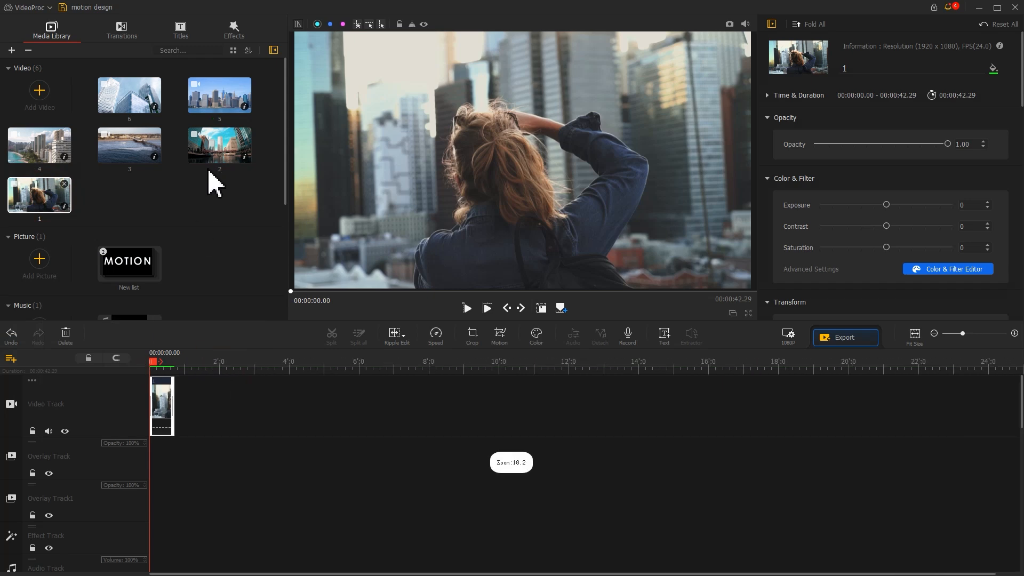
drag(208, 149, 229, 381)
drag(126, 148, 229, 390)
drag(29, 145, 269, 392)
drag(207, 99, 267, 394)
drag(122, 102, 520, 405)
Split clip 1 at 1.30 seconds and delete the remaining part.
click(168, 358)
scroll(176, 371, up, 5)
click(158, 360)
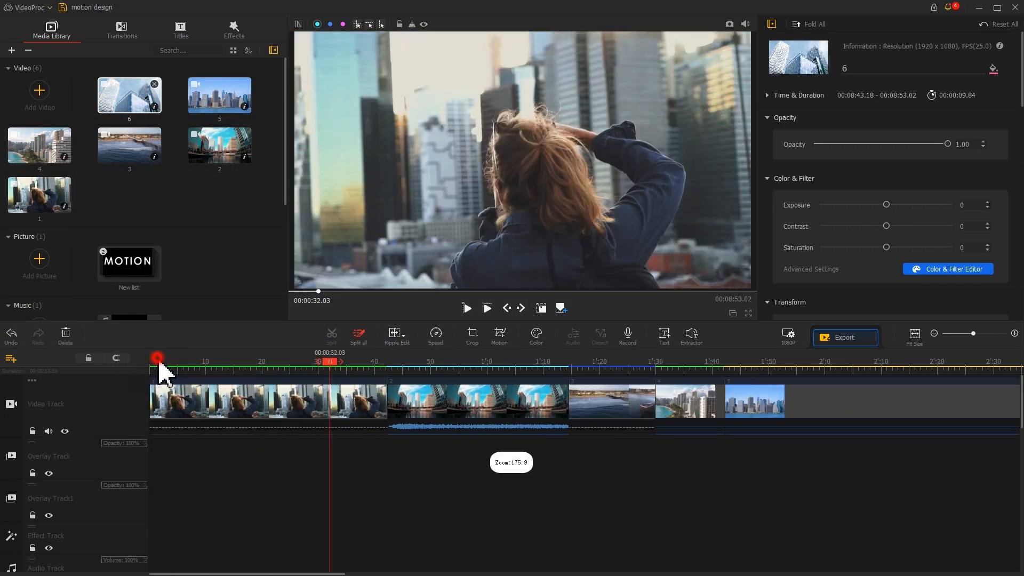
scroll(227, 370, up, 5)
click(180, 398)
click(329, 336)
click(313, 398)
key(Delete)
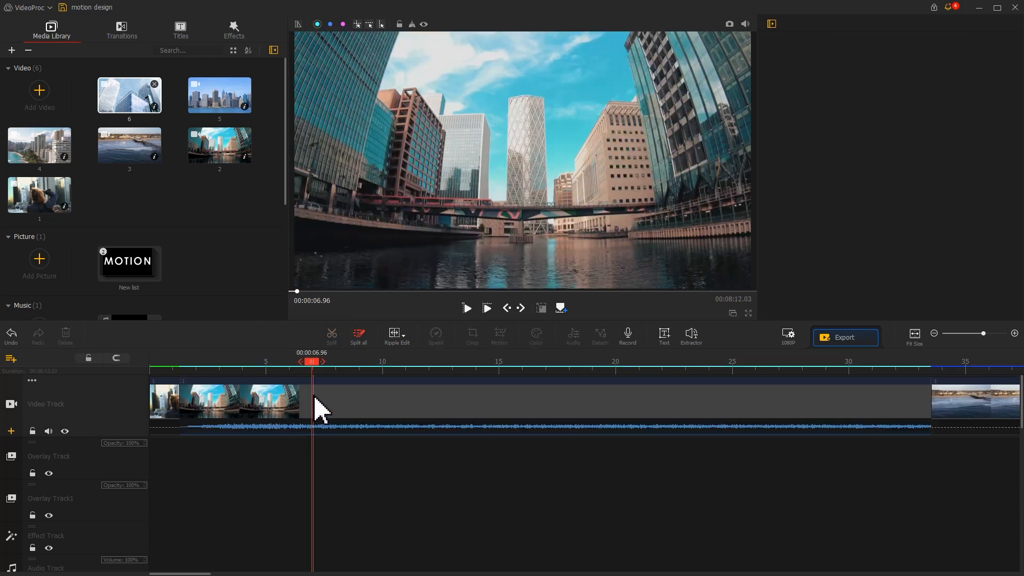
Split clip 2 at 2.50 seconds on the timeline and delete its remaining part.
drag(204, 365, 208, 365)
click(211, 396)
click(327, 336)
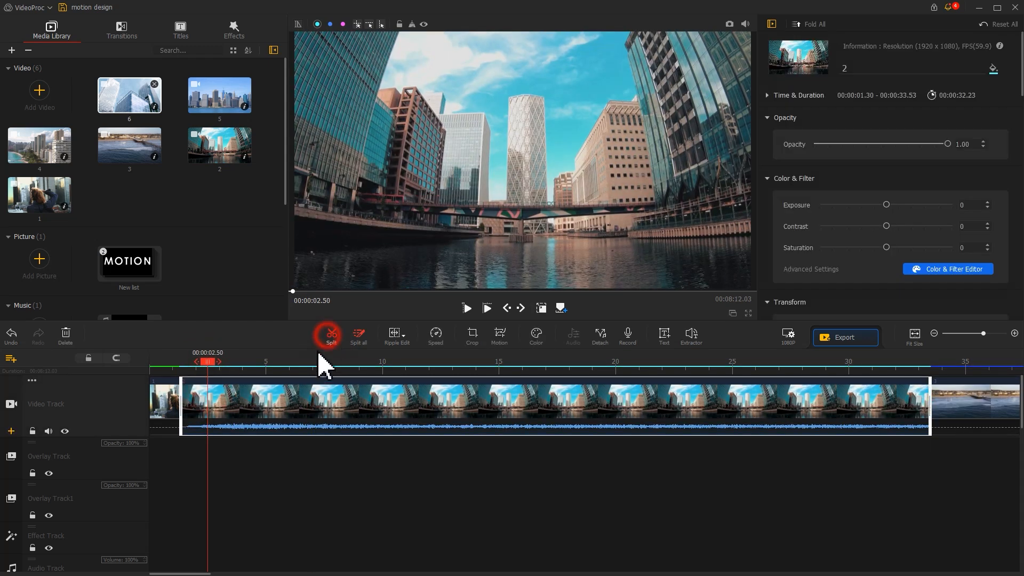
click(311, 397)
key(Delete)
Split clip 3 shortly after its start and delete its remaining part.
drag(286, 367, 240, 363)
click(224, 394)
click(327, 342)
click(253, 394)
key(Delete)
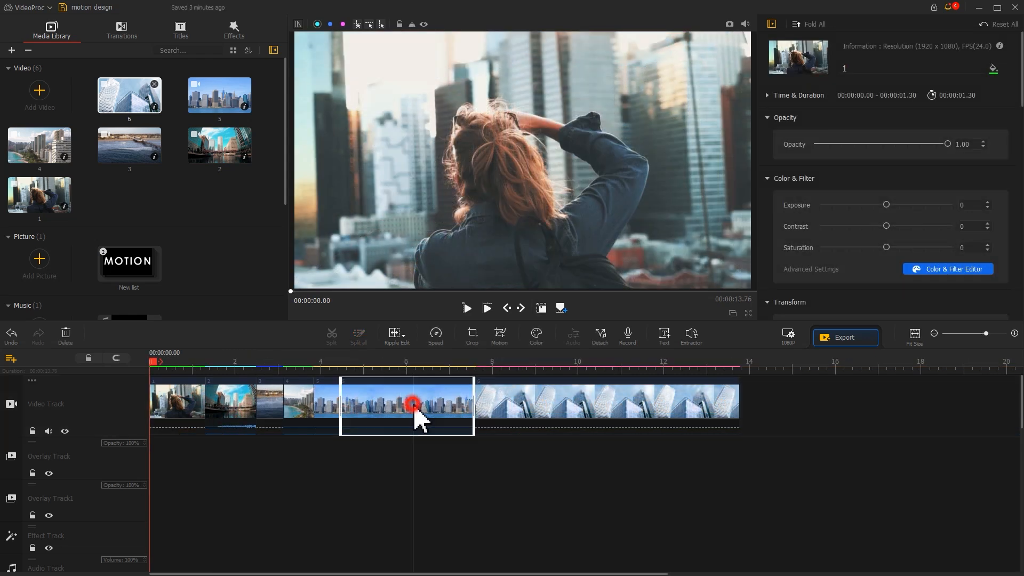
Choose the B&W lifestyle filter for the second, longer part of clip 5 in the Color & Filter Editor.
click(419, 418)
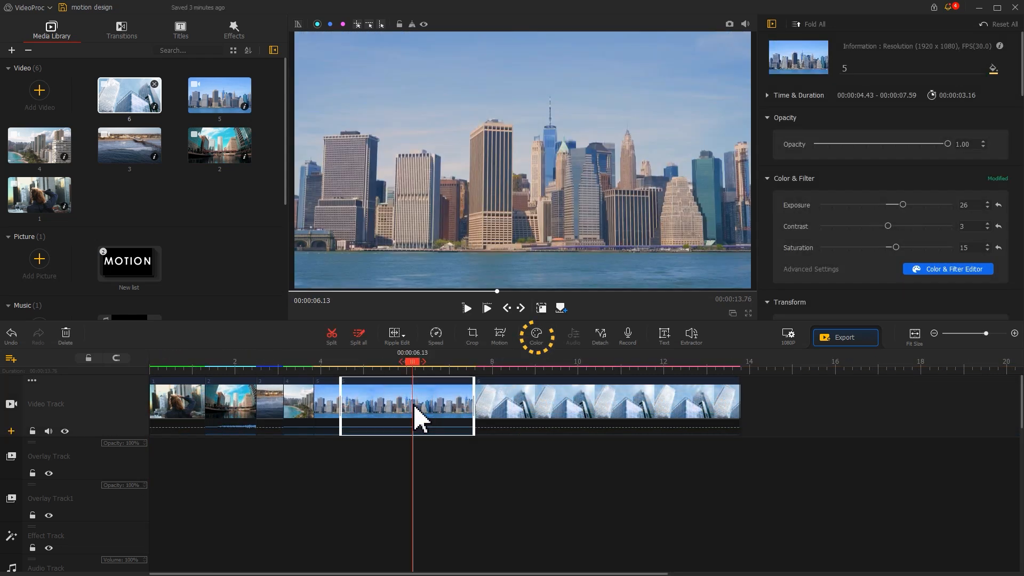
click(537, 335)
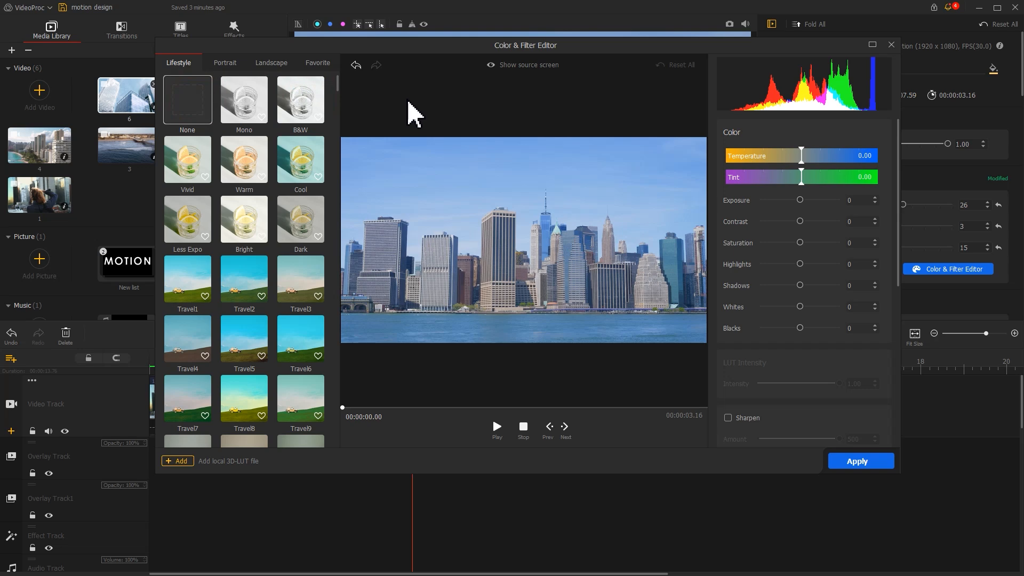
click(318, 104)
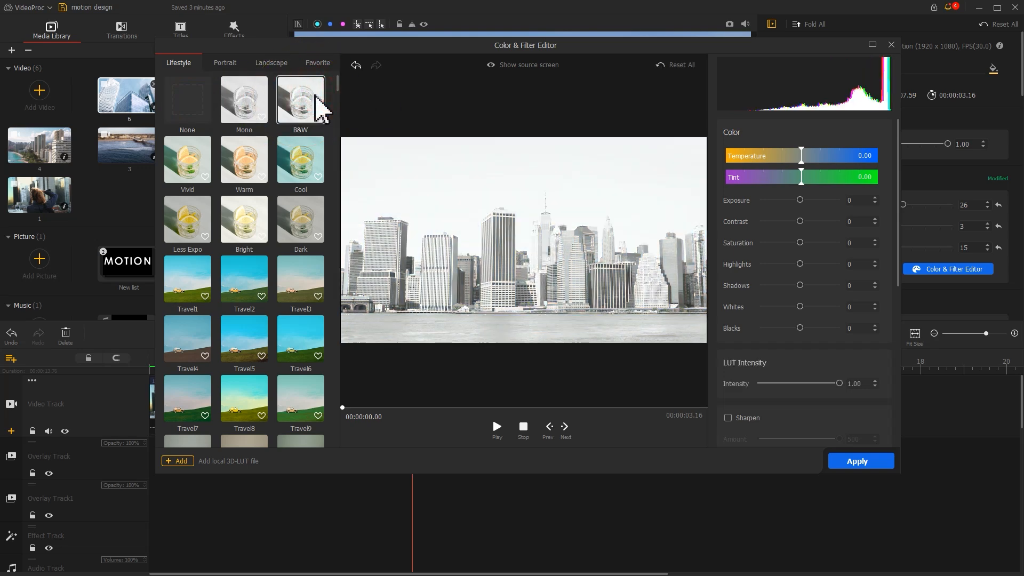
Set exposure -34, contrast -36, saturation 28, highlights 22, shadows -20, whites -82 and blacks -100, and apply the color changes.
click(786, 201)
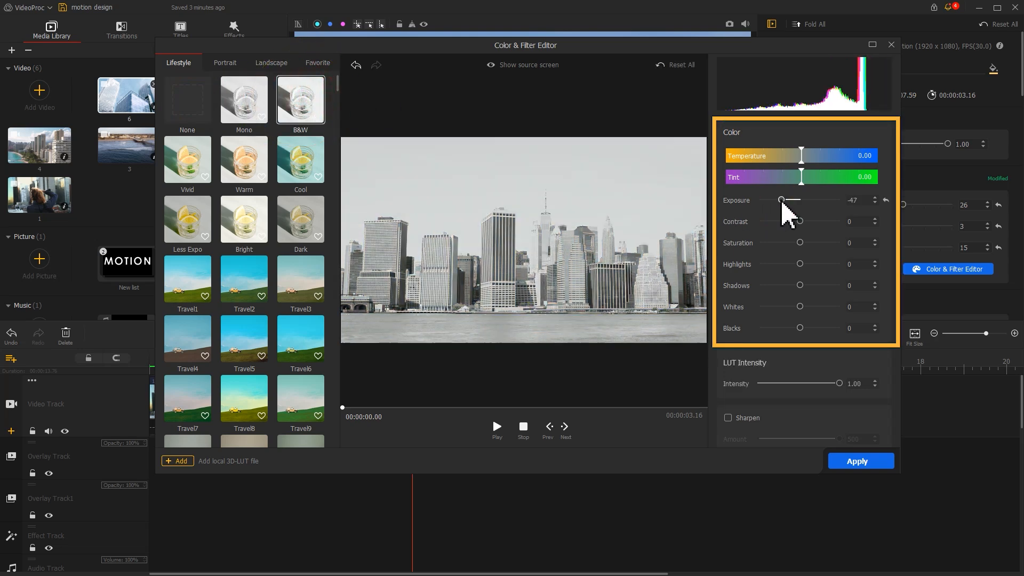
click(786, 221)
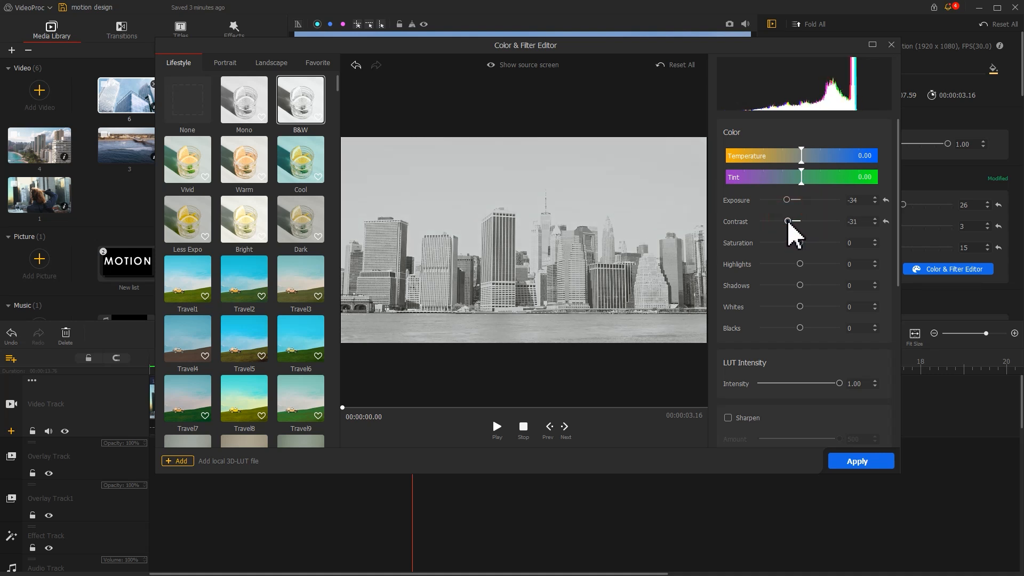
click(816, 243)
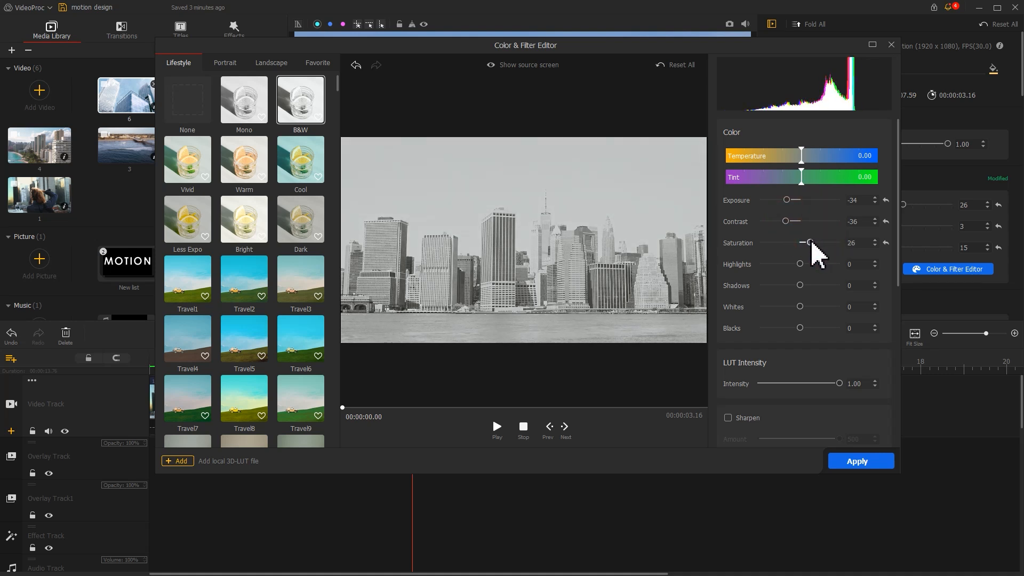
click(807, 263)
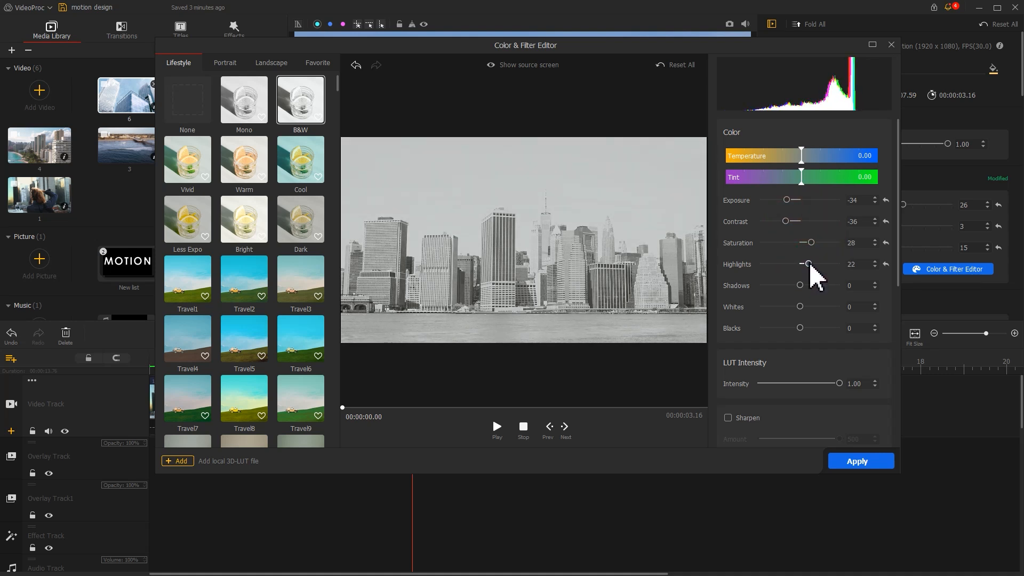
drag(788, 306, 753, 331)
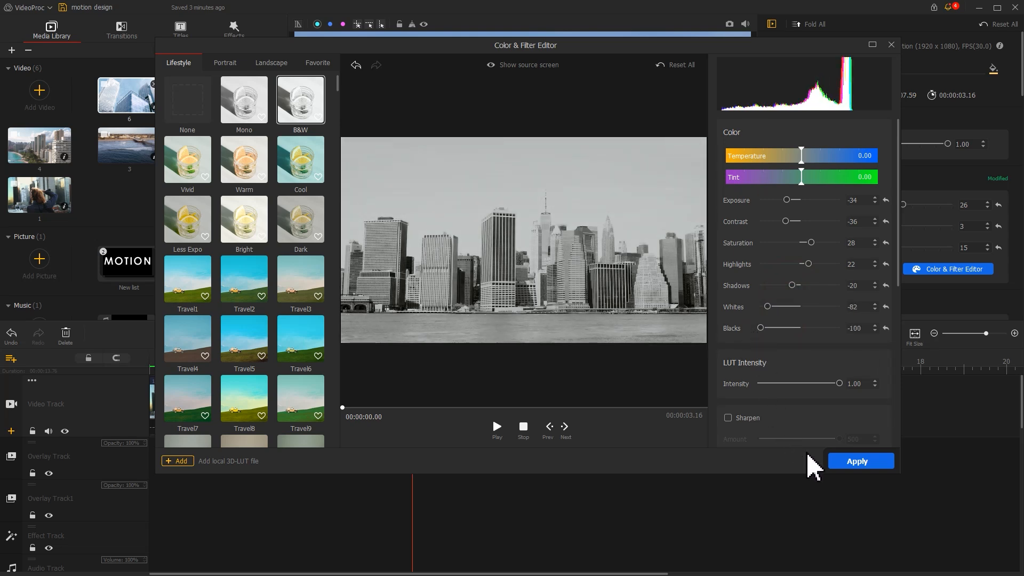
click(857, 461)
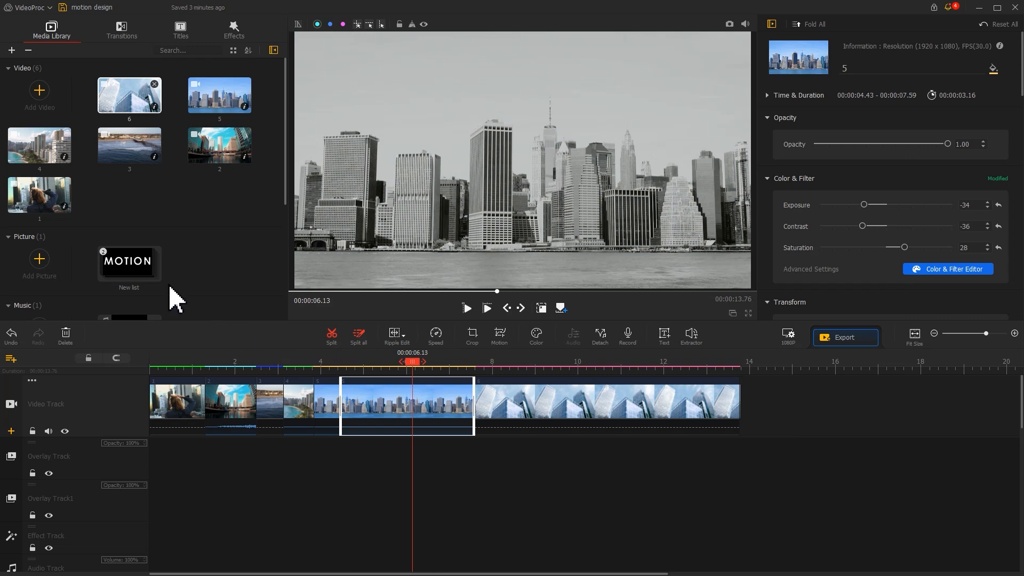
Place the MOTION picture t1 on the first overlay track above clip 5 and trim its start to 4.36 seconds.
double_click(155, 283)
click(44, 113)
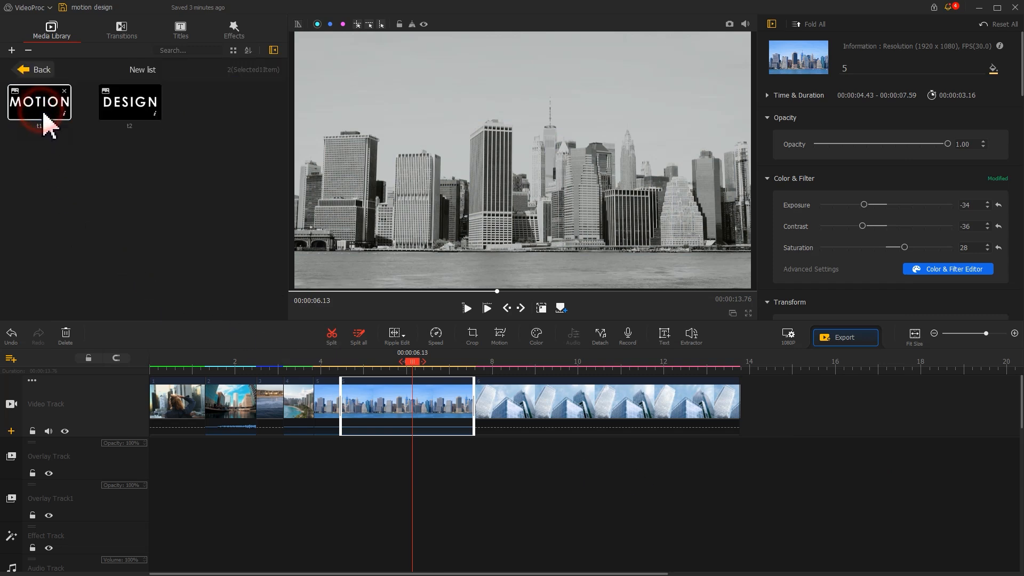
mouse_move(44, 113)
mouse_down()
mouse_move(378, 480)
mouse_move(358, 482)
mouse_move(449, 460)
mouse_up()
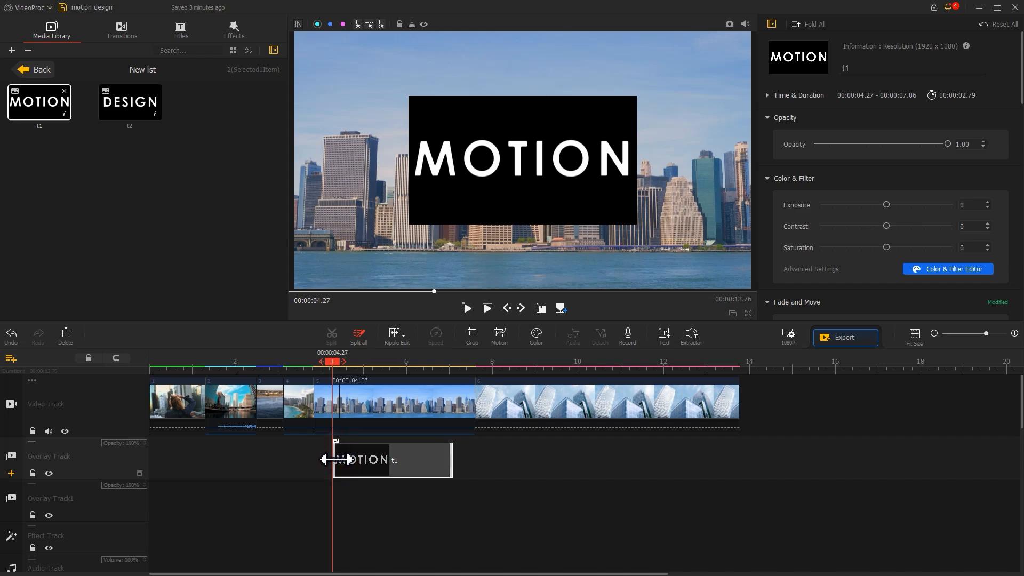
drag(334, 459, 338, 459)
Give the MOTION overlay a progressive fade-in lasting 0.28 with the move-in direction from the lower left.
click(417, 464)
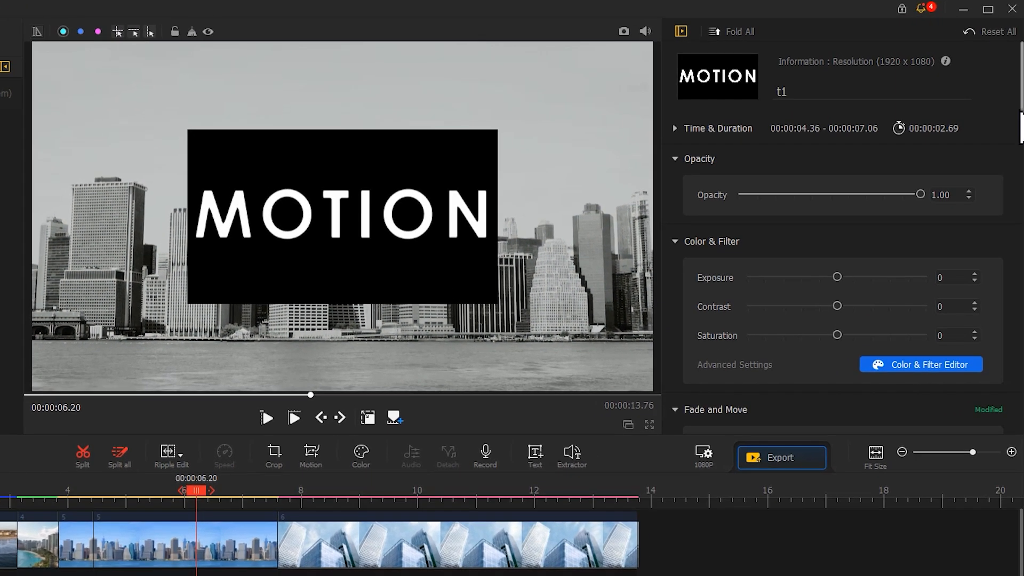
scroll(1007, 129, down, 3)
click(815, 244)
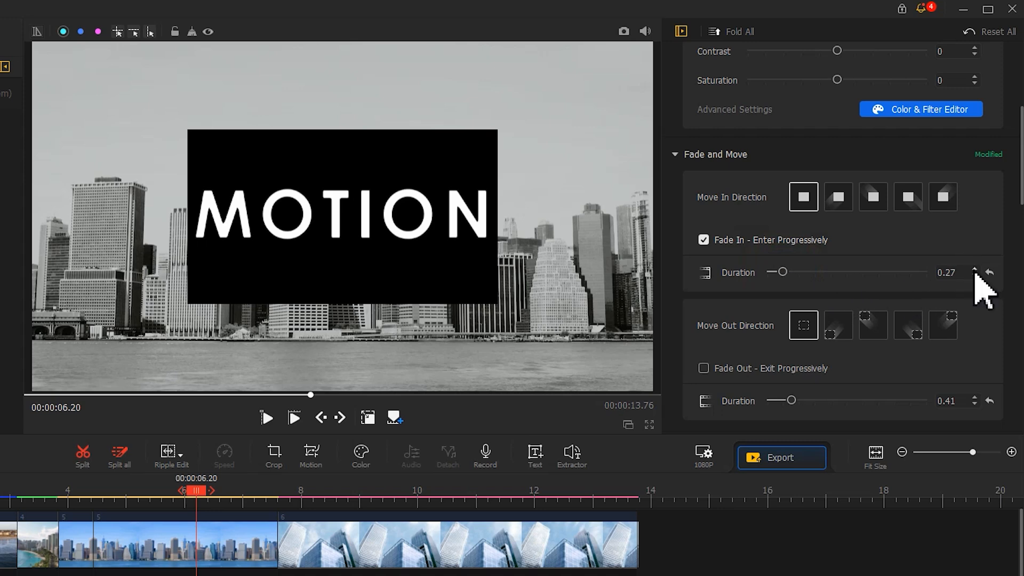
click(836, 206)
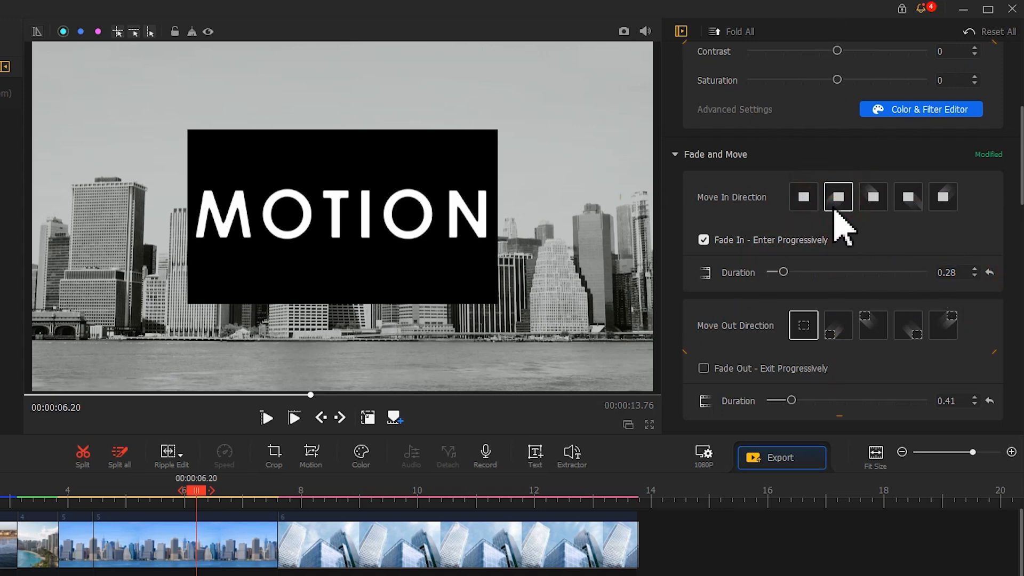
Fit the MOTION overlay to the screen height and set its blend mode to Divide.
scroll(987, 224, down, 6)
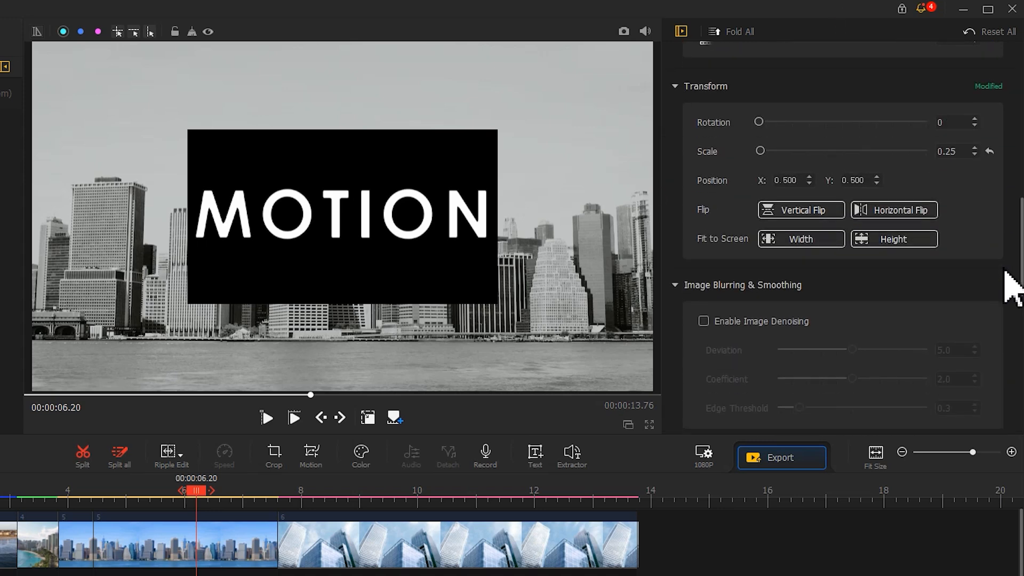
click(928, 240)
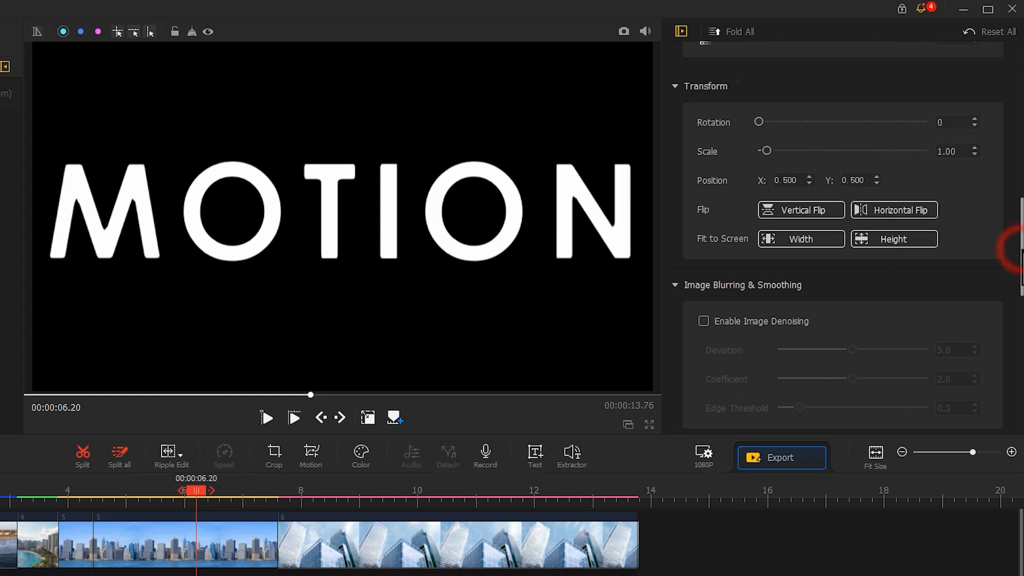
drag(1016, 271, 992, 418)
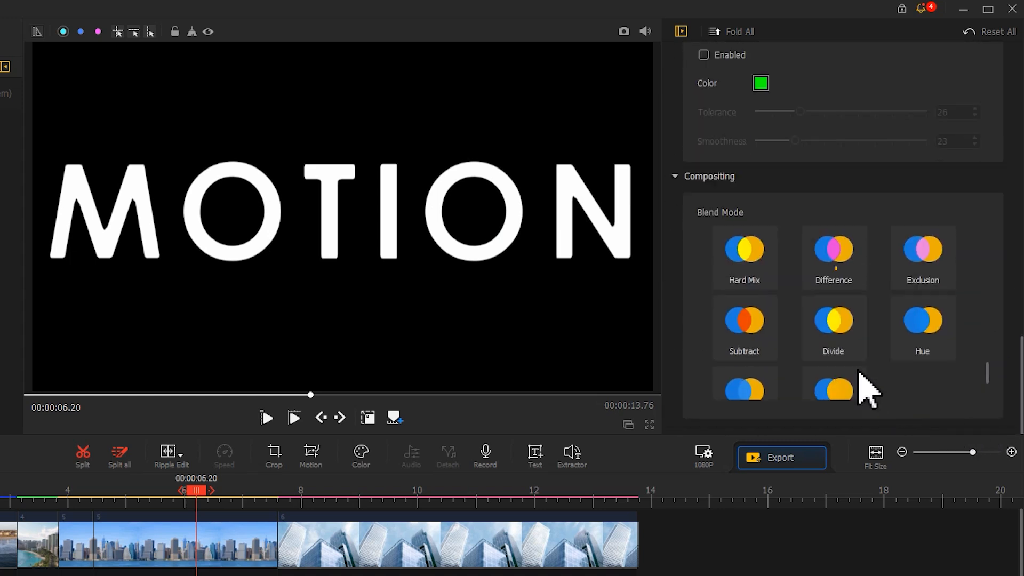
click(844, 352)
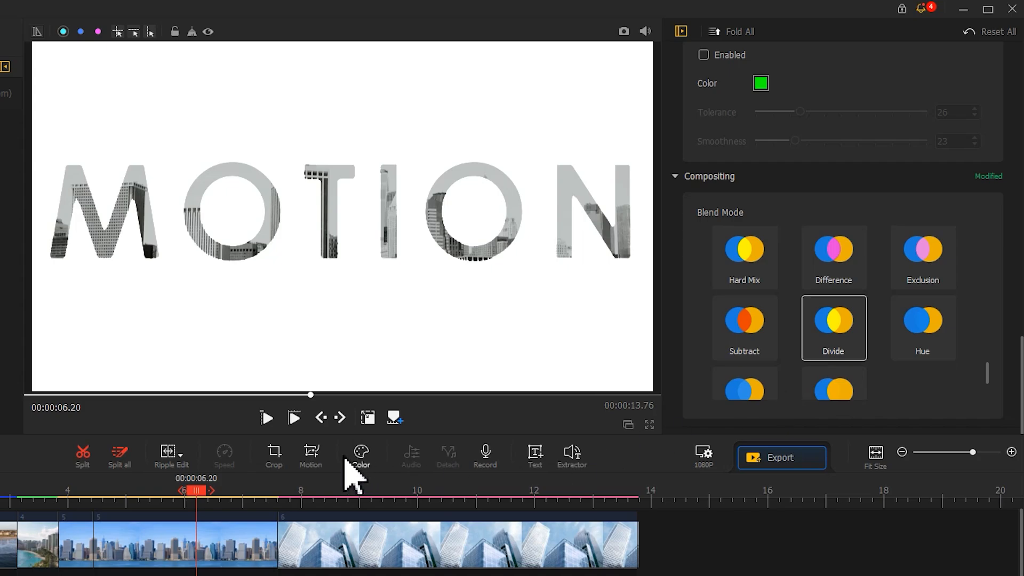
Add a keyframe at 0.68 seconds in the Motion Editor for the MOTION overlay and enlarge its frame to the full 1920x1080 picture.
click(313, 454)
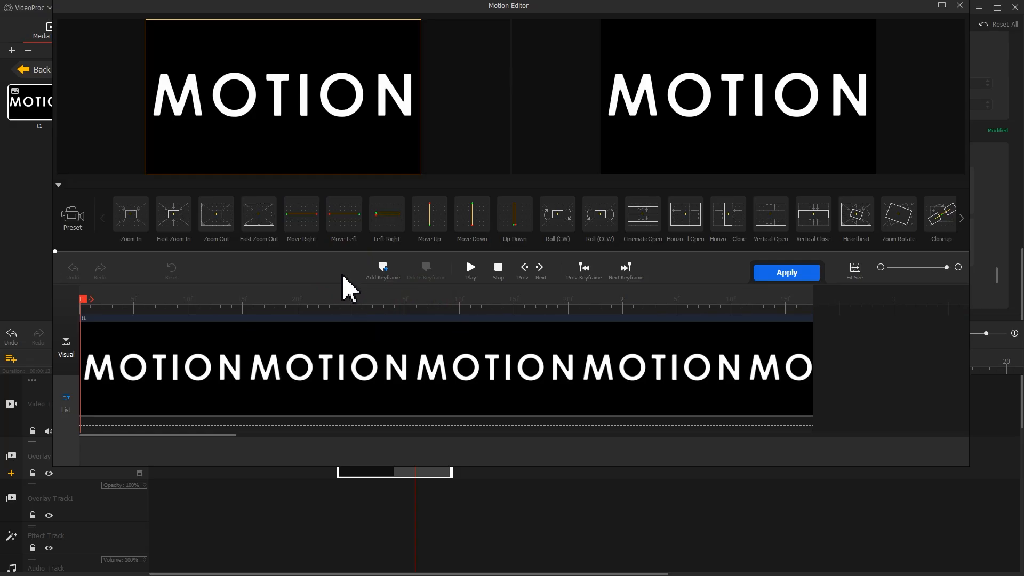
click(248, 297)
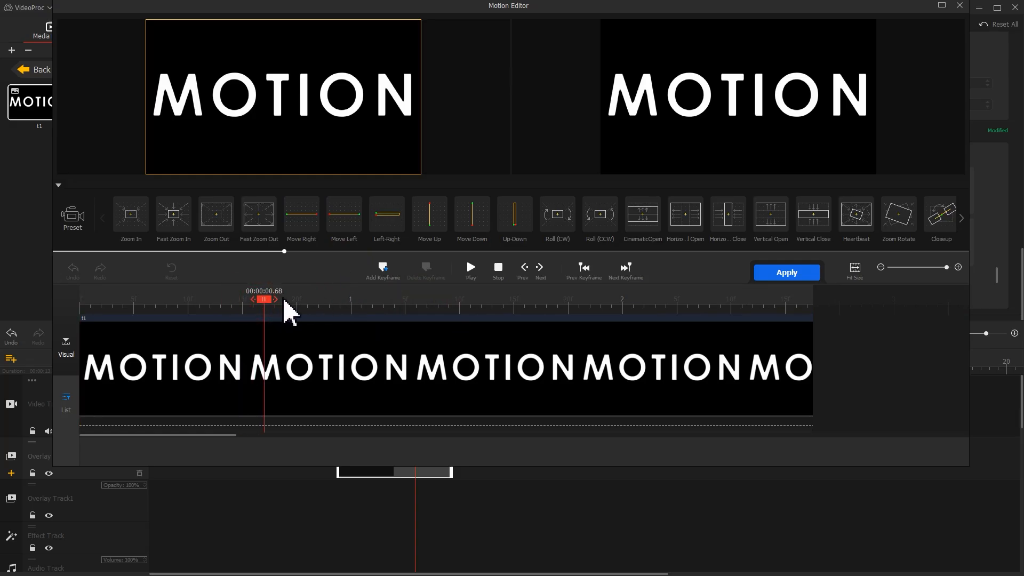
click(383, 273)
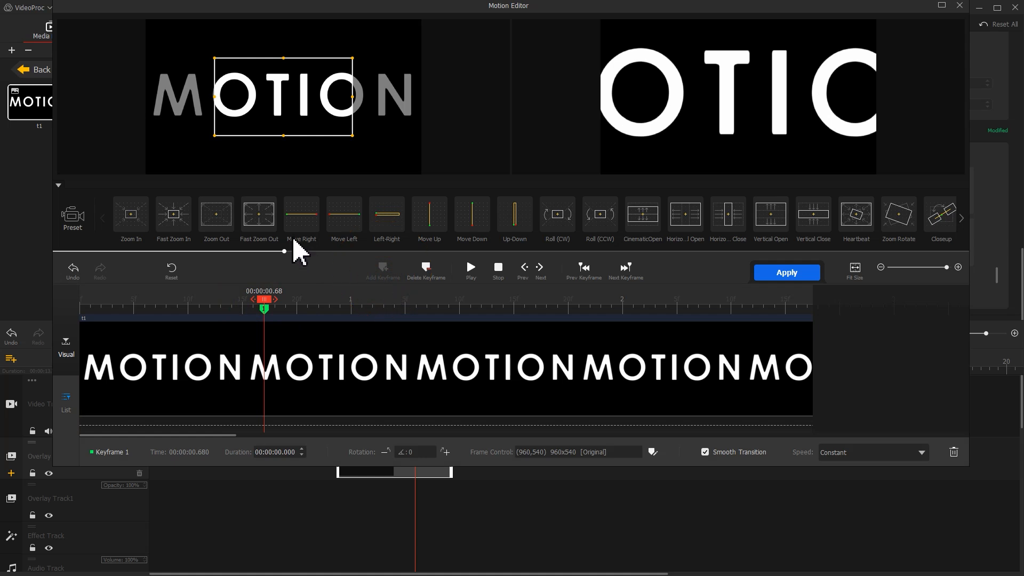
drag(213, 137, 178, 183)
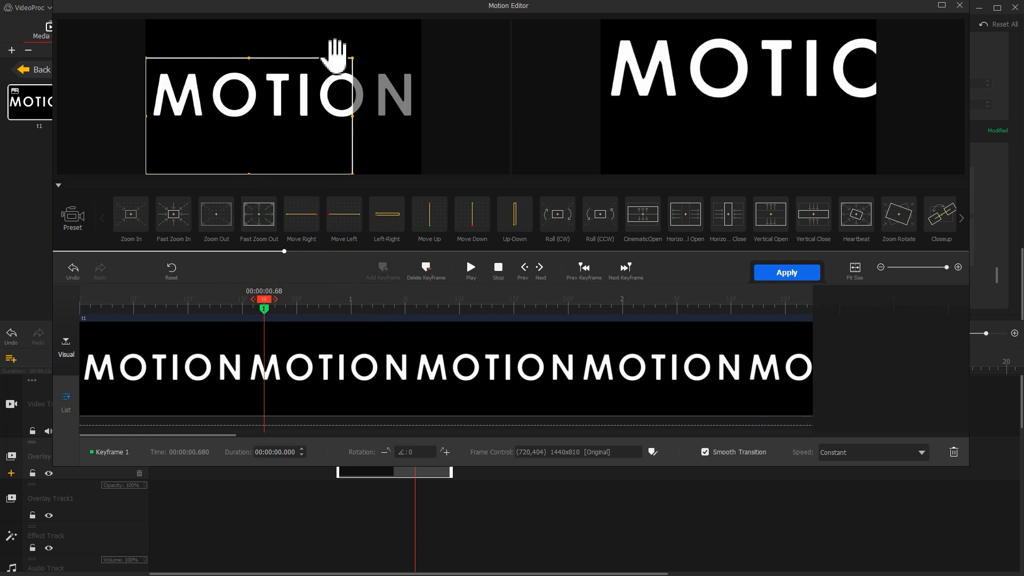
drag(353, 57, 419, 31)
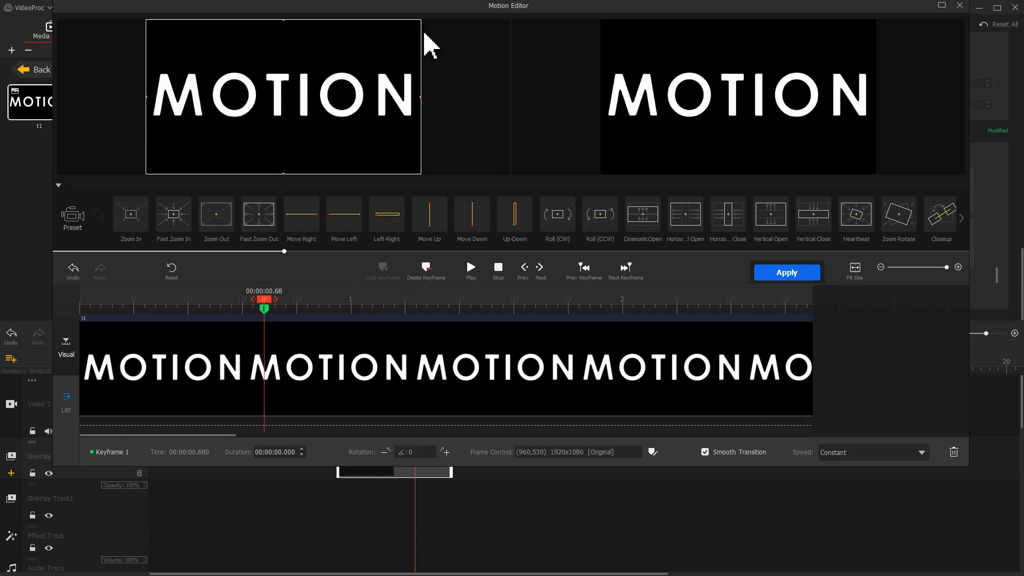
Add a second motion keyframe at 0.88 seconds with a frame width of 2800 and speed Smooth Speed Down 1.
click(319, 298)
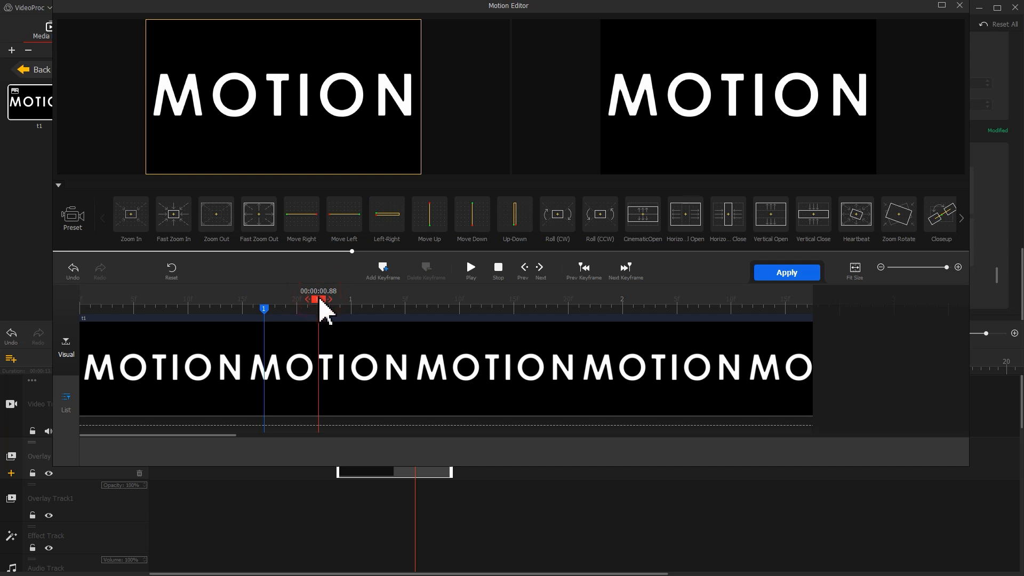
click(384, 273)
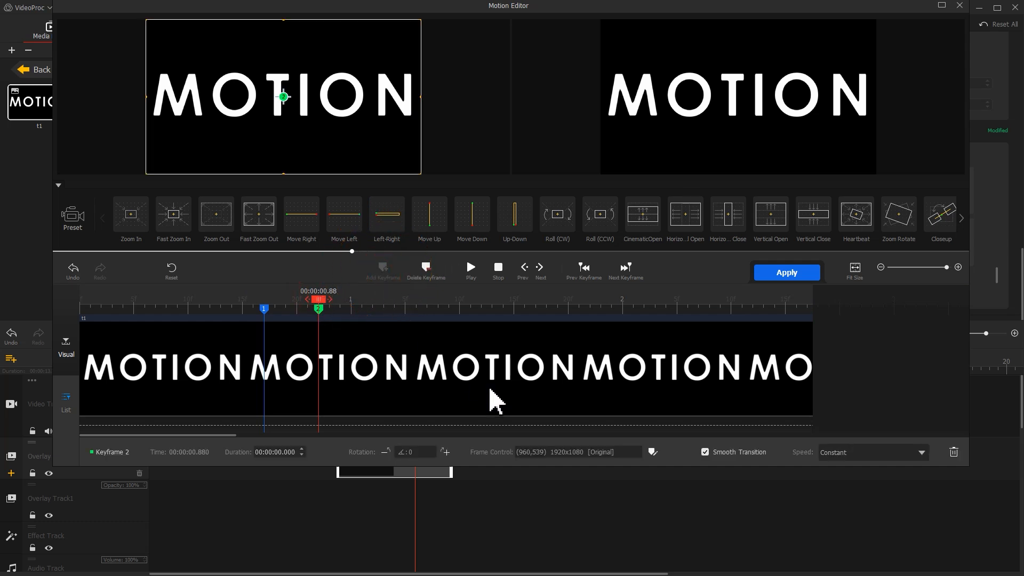
click(652, 452)
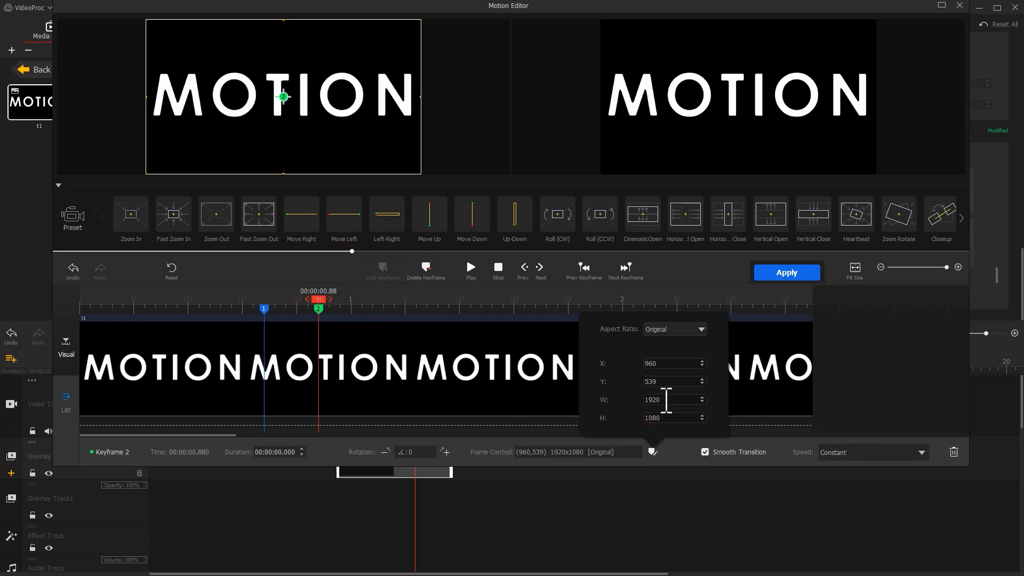
click(643, 400)
text(2800)
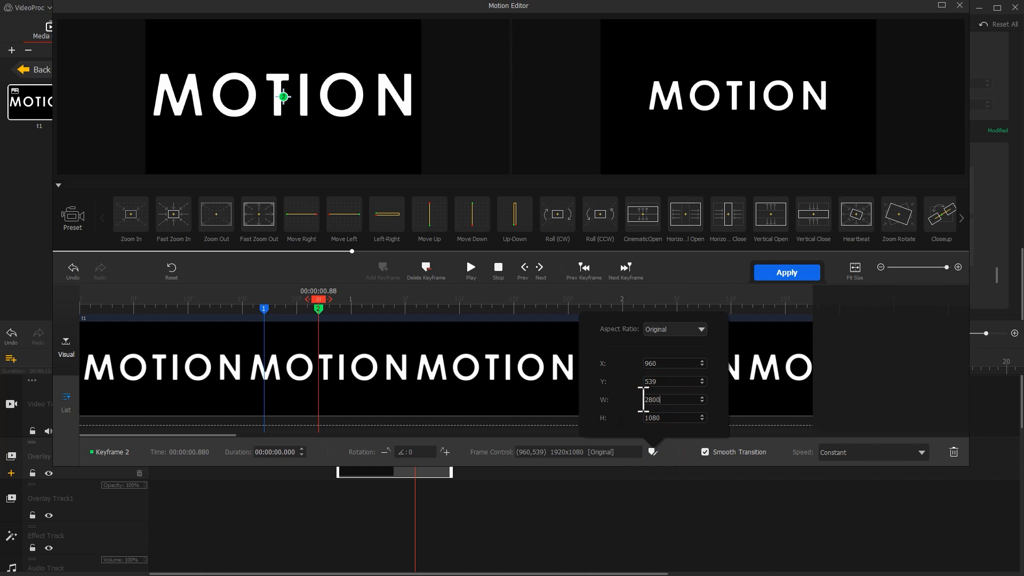
click(874, 453)
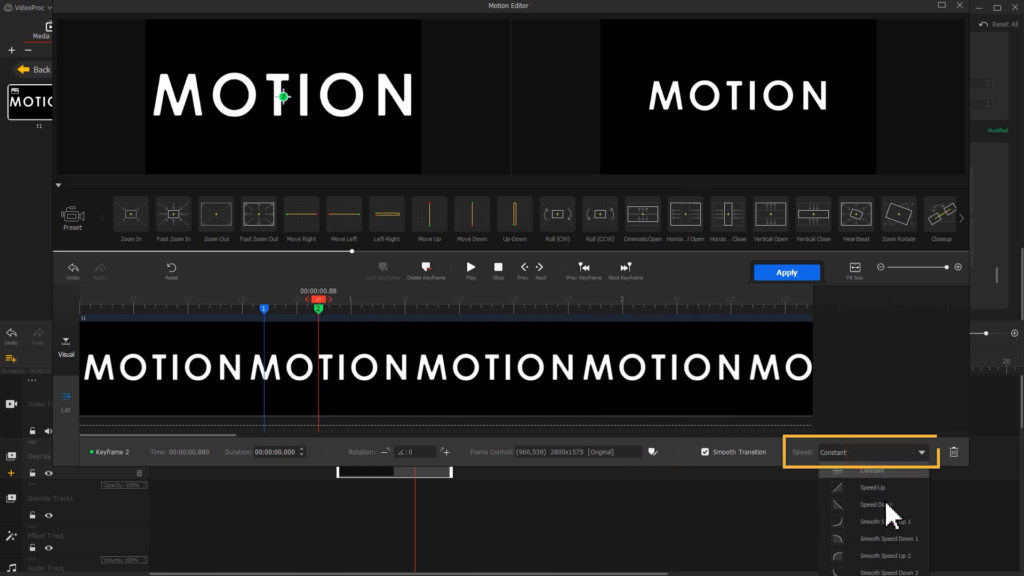
click(890, 539)
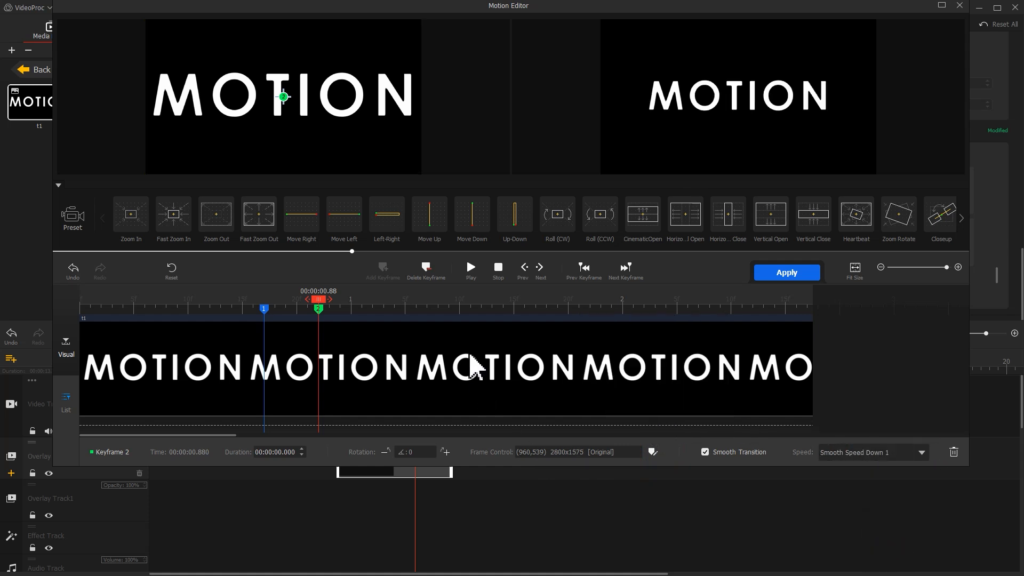
Add a third motion keyframe at 1.20 seconds with the same frame size as the second one.
click(445, 300)
drag(445, 309, 401, 297)
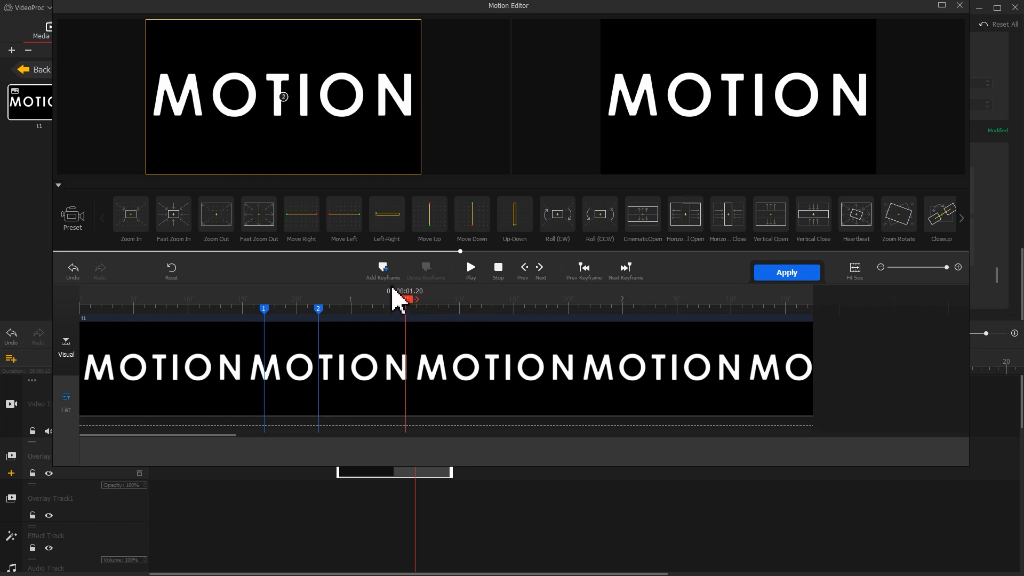
click(383, 270)
Add a fourth motion keyframe at 1.48 seconds with a frame width of 3600 and speed Smooth Speed Down 1.
click(492, 301)
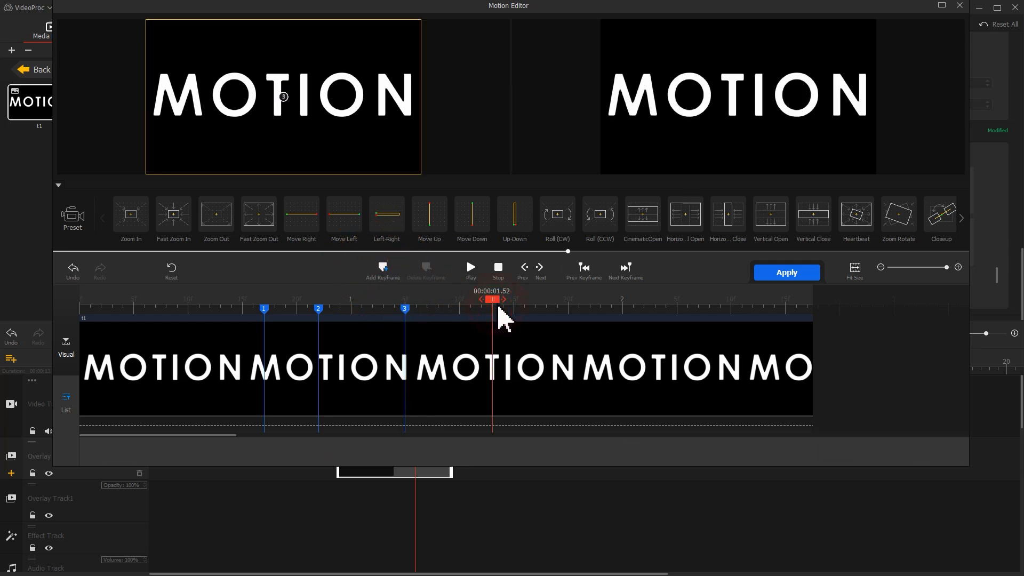
click(383, 275)
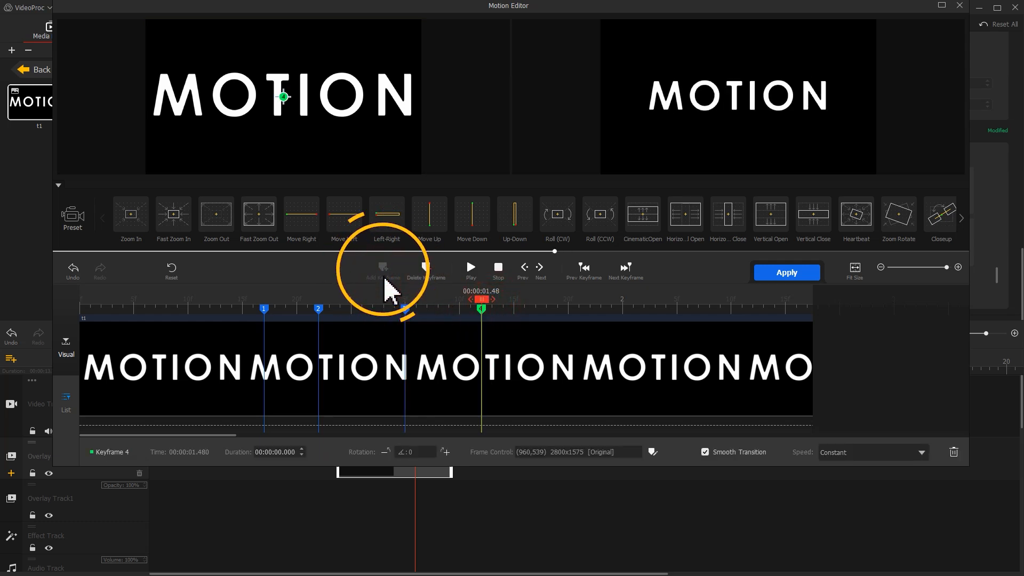
click(652, 451)
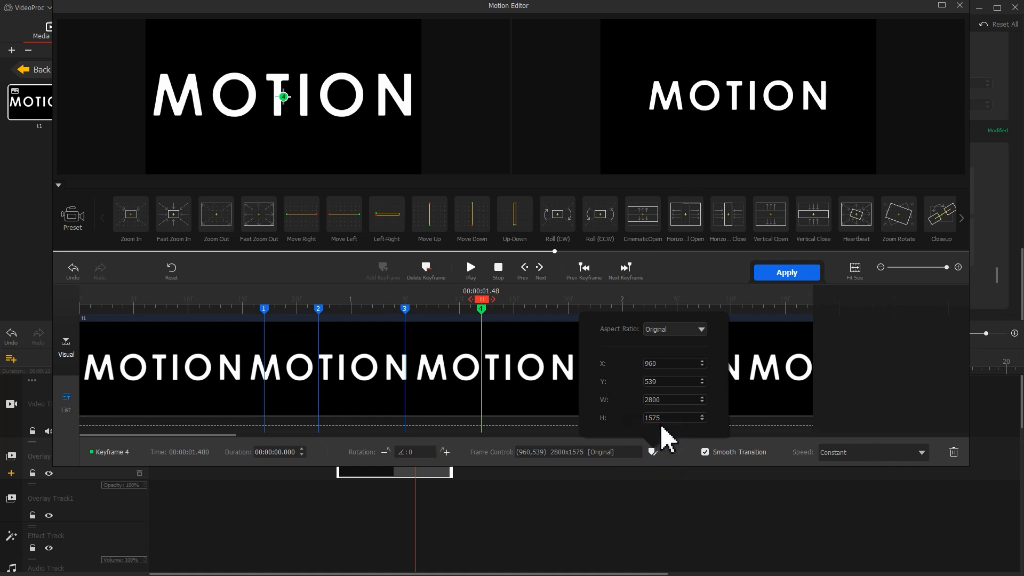
drag(666, 402, 640, 400)
text(3600)
key(Return)
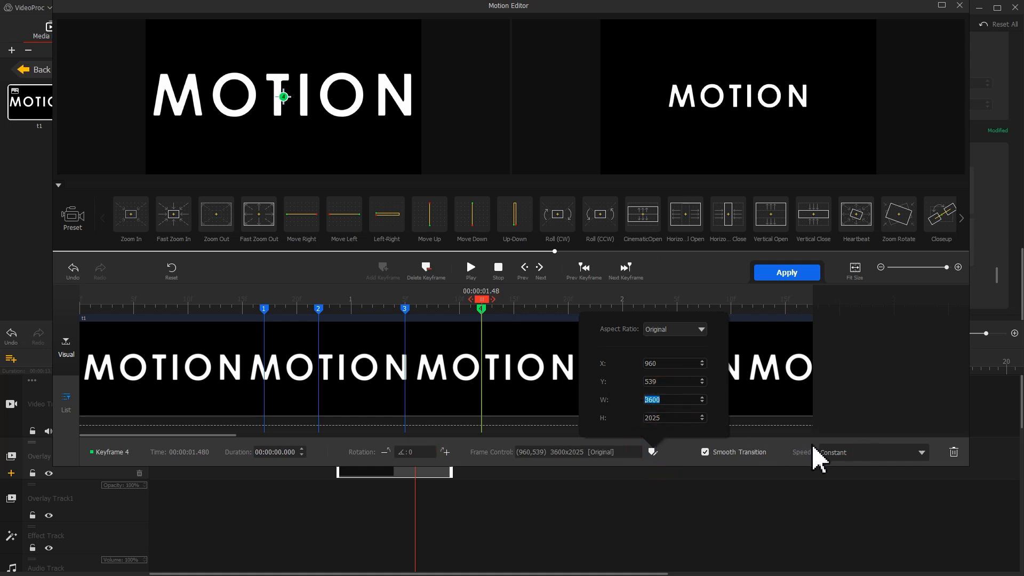
click(848, 454)
click(846, 553)
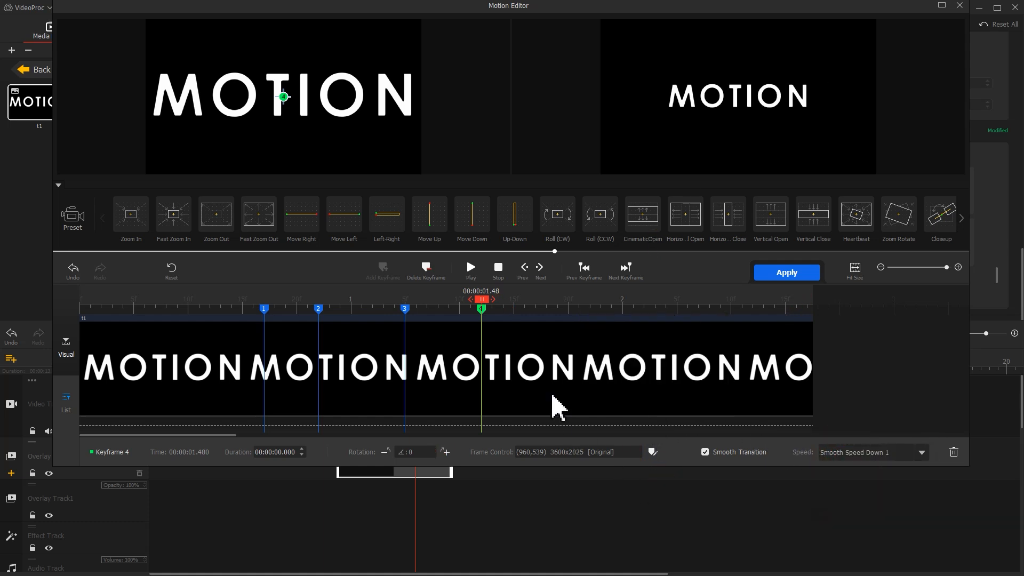
Add a fifth motion keyframe at the end of the MOTION overlay, at 2.69 seconds, and apply the motion.
drag(487, 305, 830, 306)
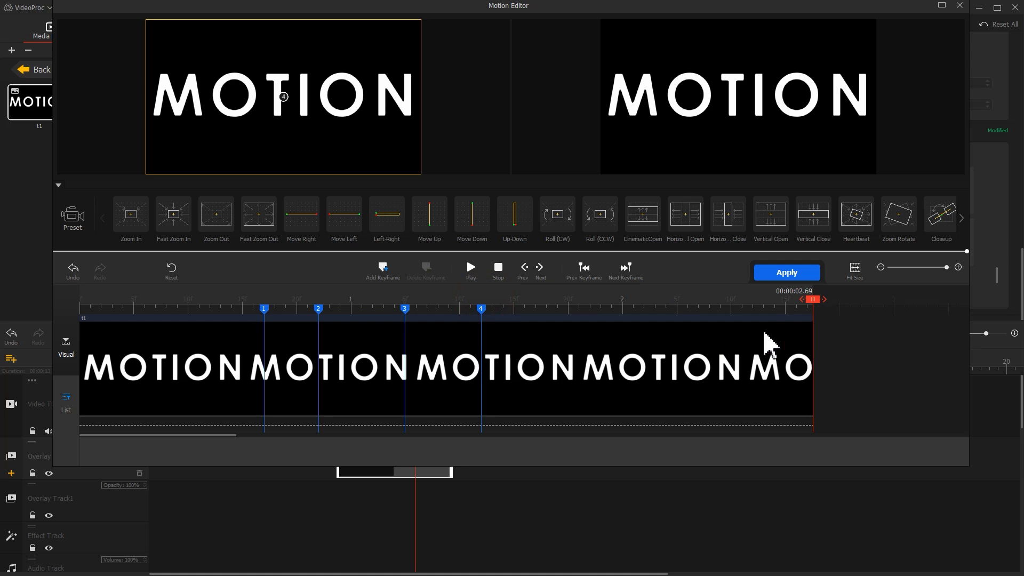
click(381, 281)
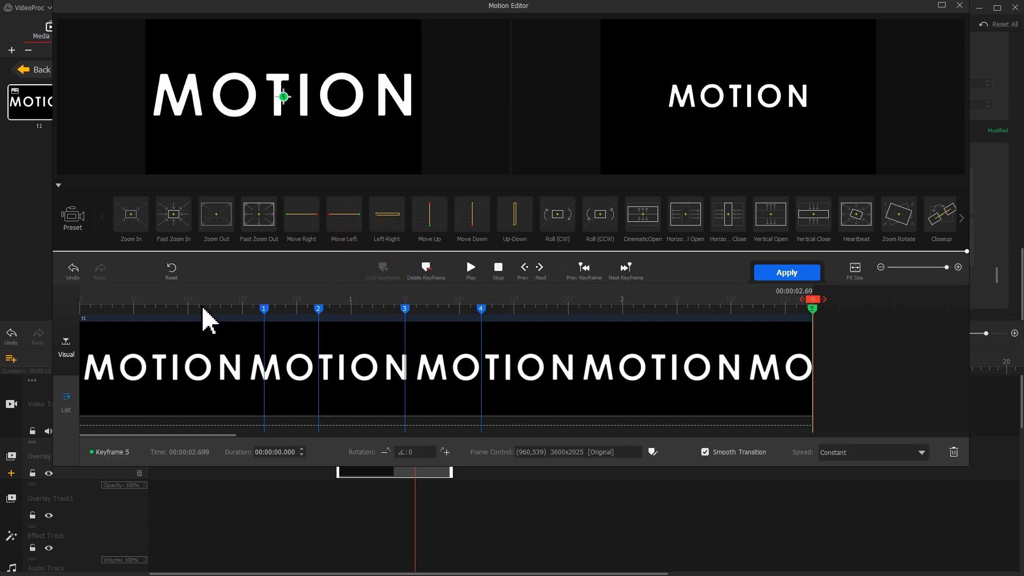
drag(110, 299, 80, 309)
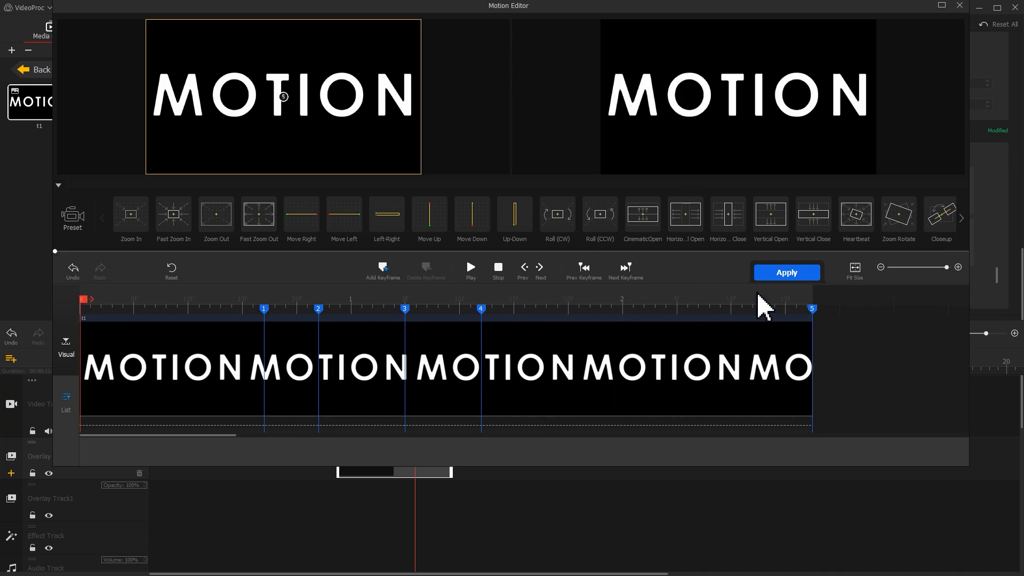
click(773, 274)
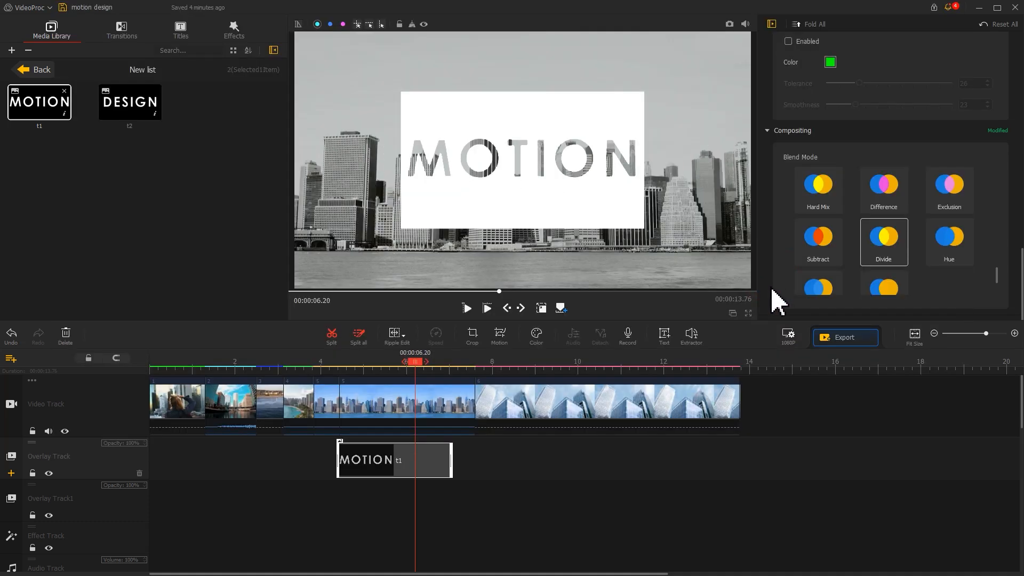
Grade clip 6 with contrast -61, saturation -100, highlights -27, shadows -100, whites -30 and blacks -45, and apply the color changes.
click(592, 407)
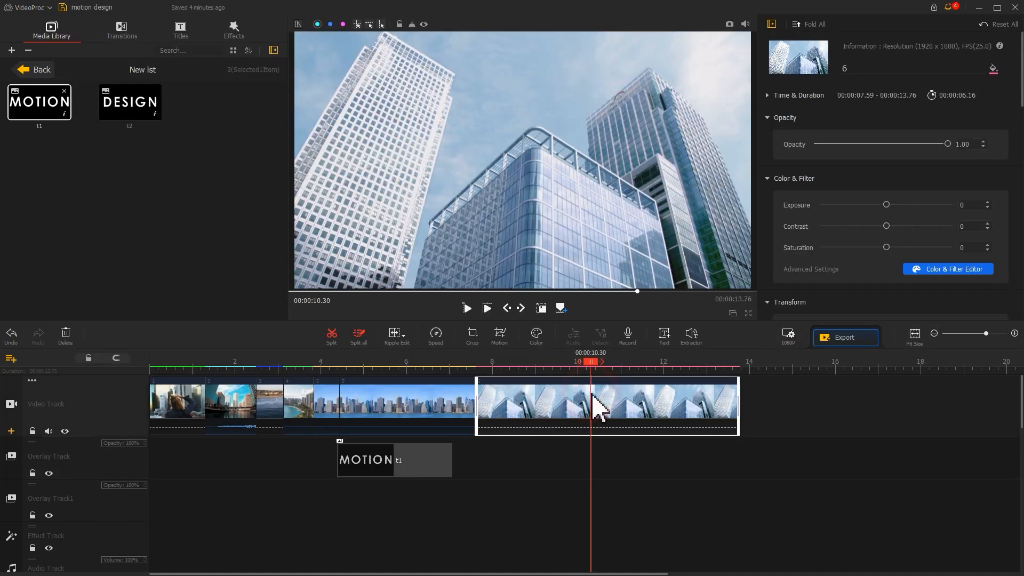
click(536, 335)
click(773, 221)
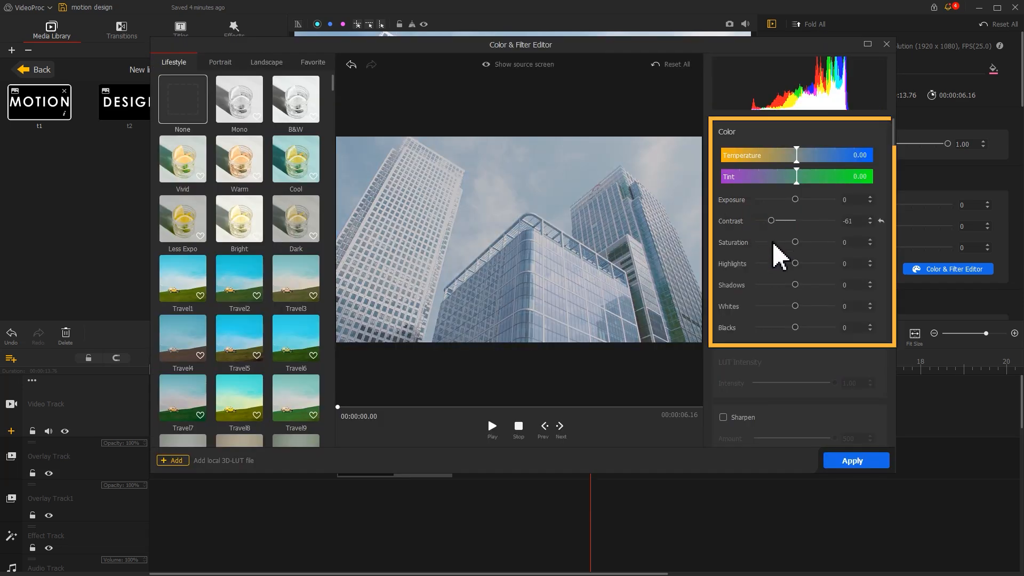
drag(773, 243, 742, 243)
drag(793, 263, 739, 289)
click(780, 306)
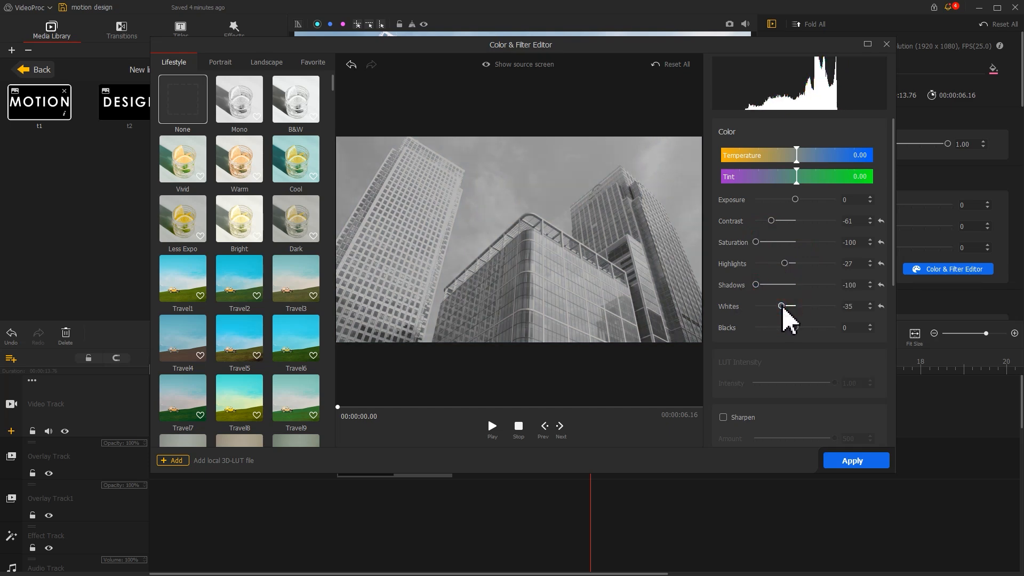
click(778, 327)
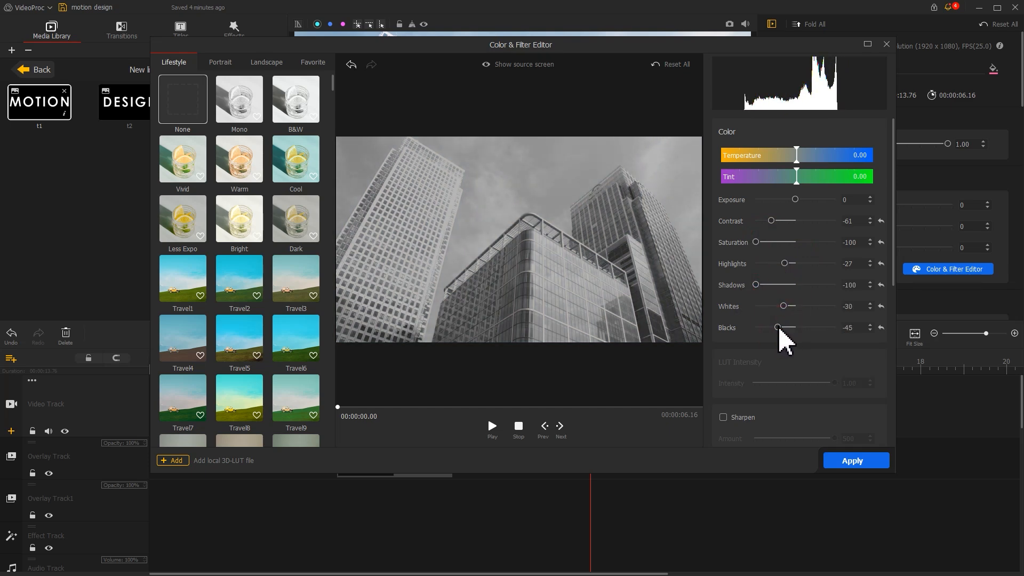
click(852, 461)
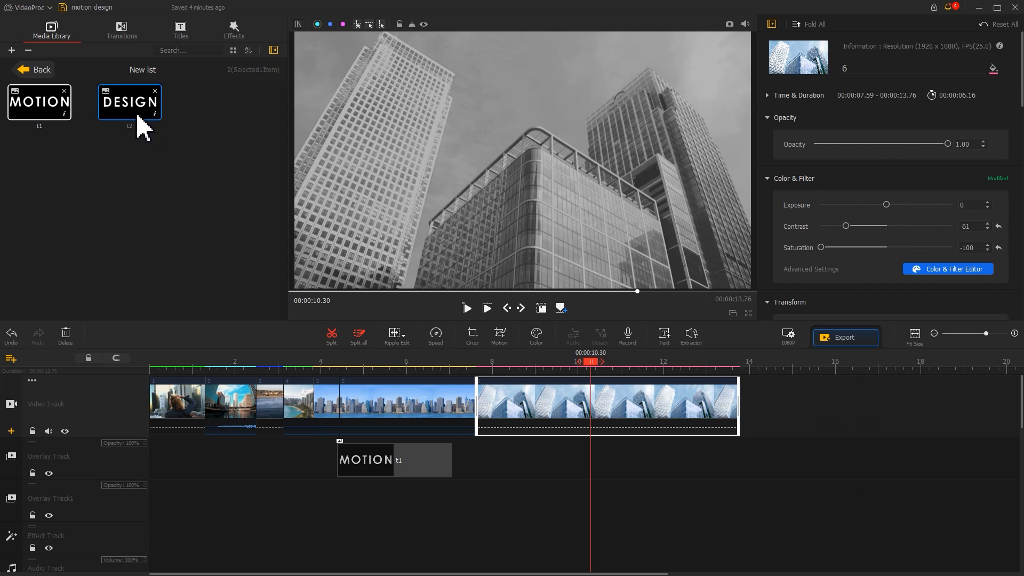
Place DESIGN picture t2 on the second overlay track, from just before the MOTION picture ends to clip 6's end, and split it at 9.46 seconds.
drag(137, 114, 739, 496)
drag(526, 501, 443, 507)
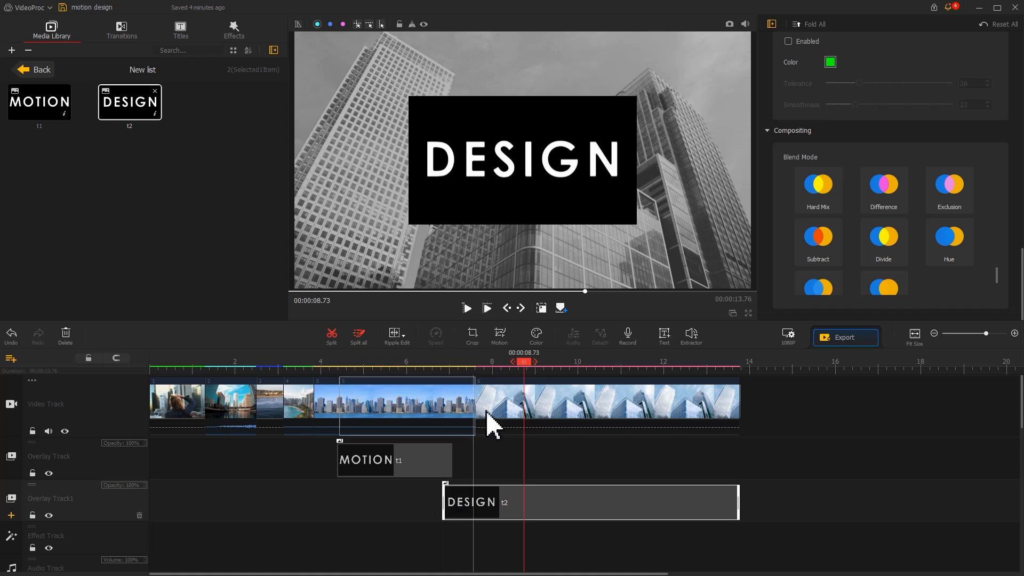
drag(532, 377, 565, 378)
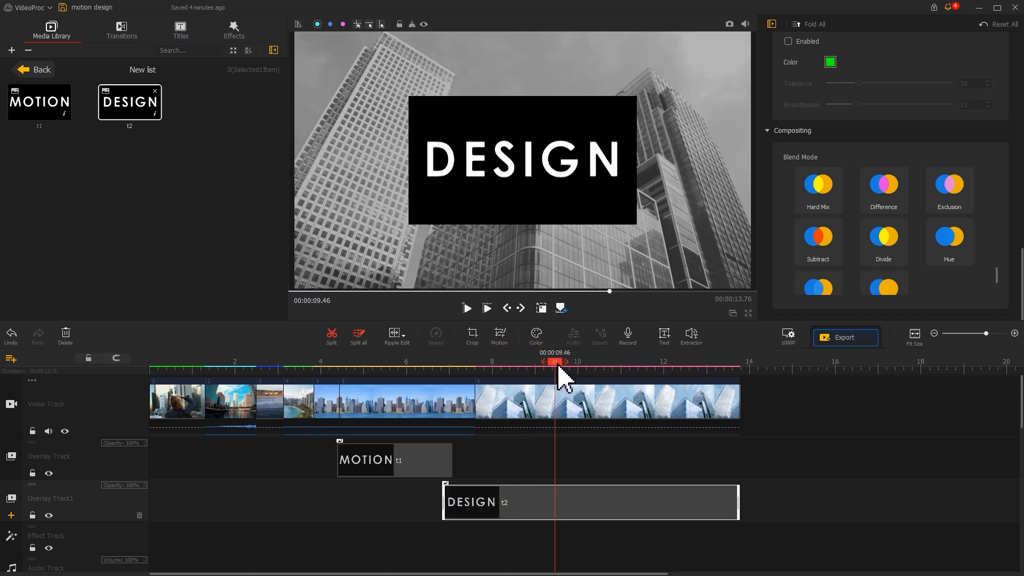
click(331, 335)
Set the blend mode of the first DESIGN part to Divide and fit it to the screen height.
click(512, 525)
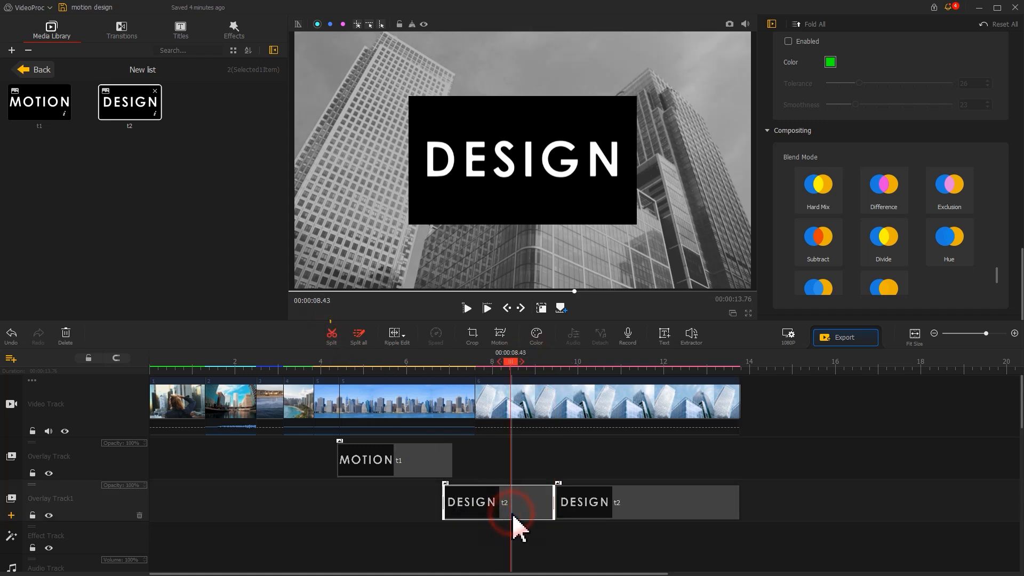
click(880, 256)
scroll(949, 270, up, 10)
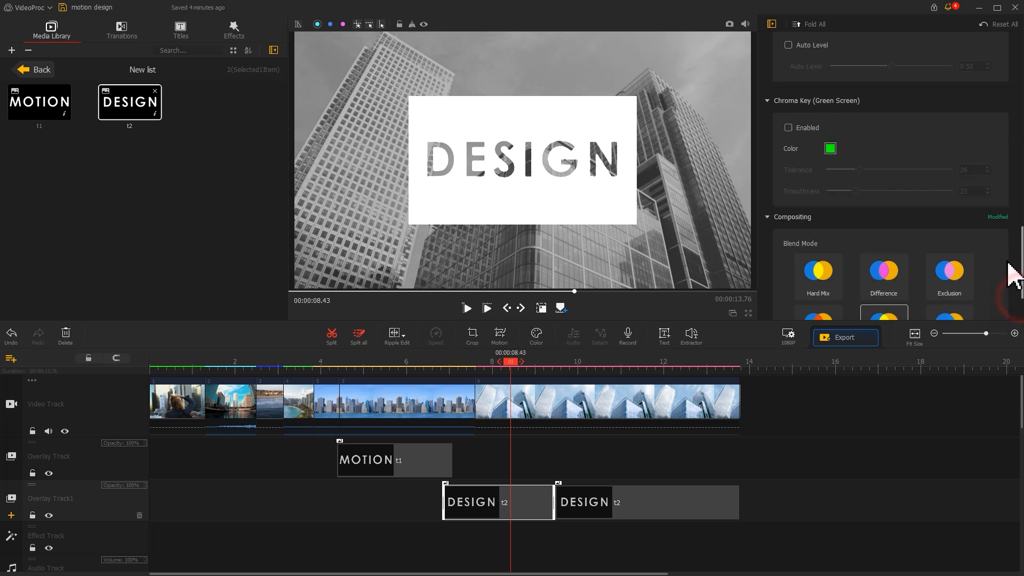
click(941, 171)
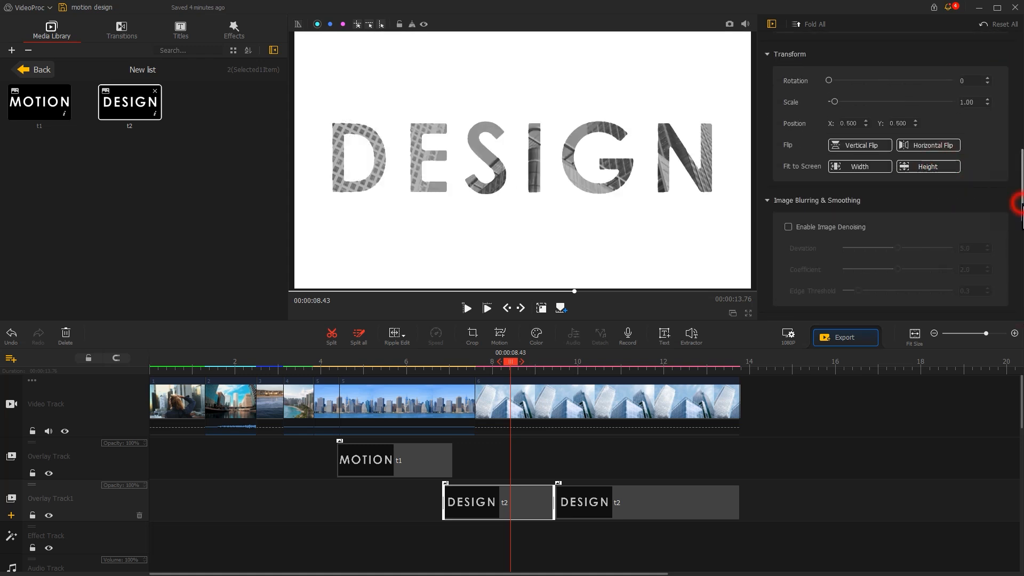
Give the first DESIGN part a progressive fade-in of 0.28 seconds and the third move-in direction.
drag(1022, 204, 1020, 135)
click(875, 173)
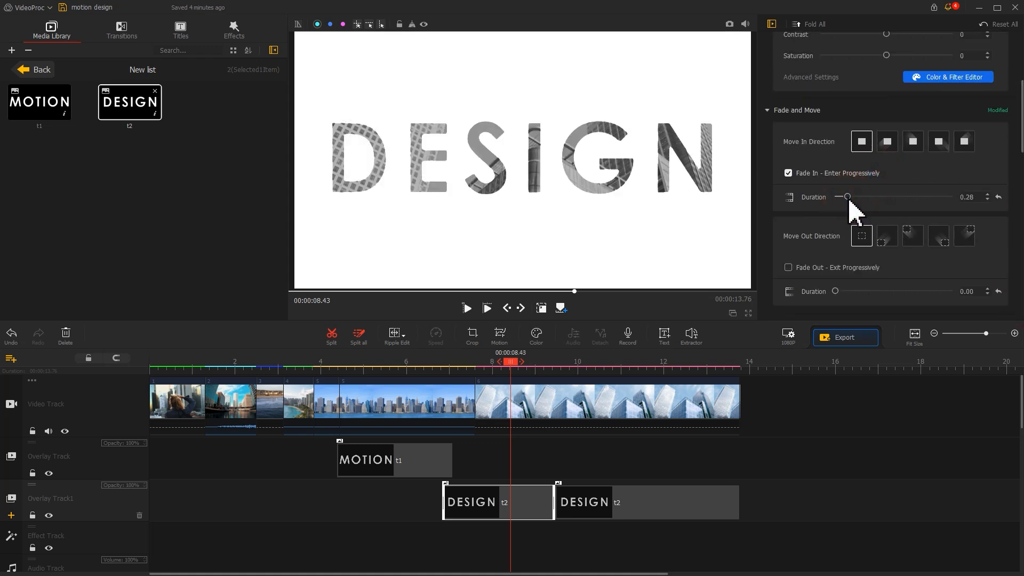
click(913, 143)
Add the first motion keyframe to the first DESIGN part at 1.32 seconds and enlarge its frame to the full 1920x1080.
click(502, 337)
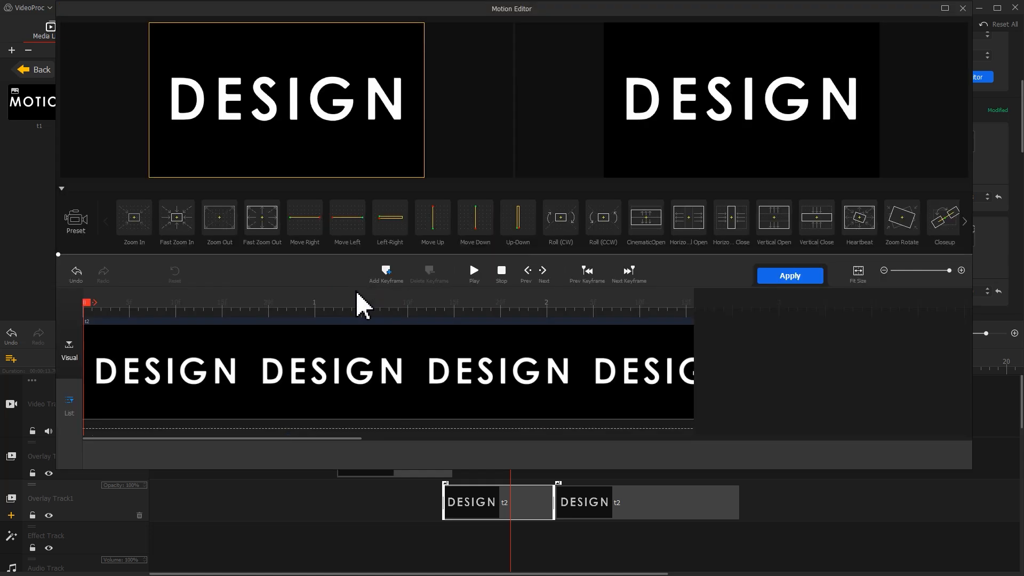
drag(361, 304, 400, 313)
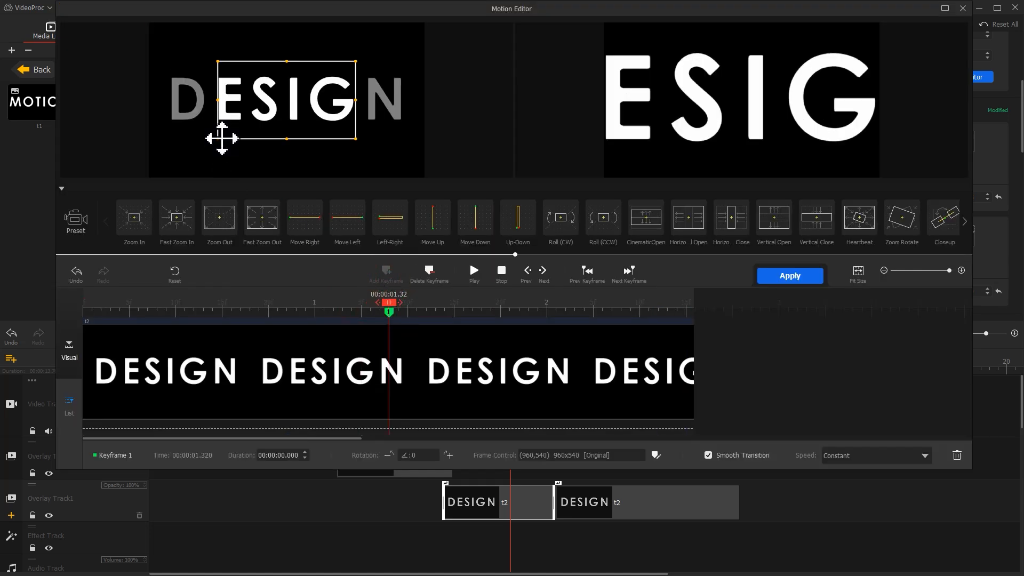
drag(216, 138, 149, 176)
drag(356, 58, 425, 23)
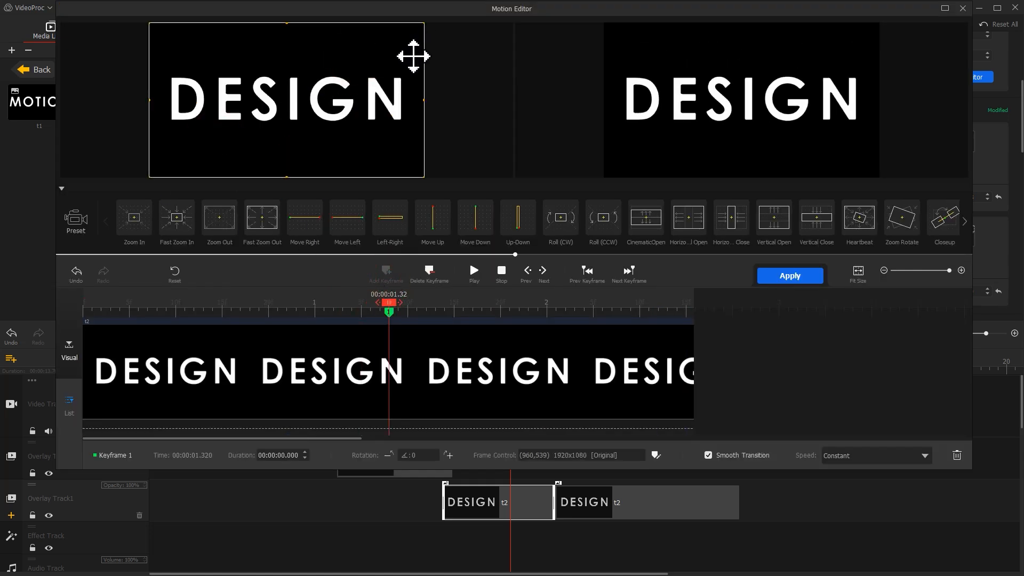
Add a second motion keyframe at 1.60 seconds with frame width 2800 and the Smooth Speed Down 1 speed.
click(454, 304)
click(390, 275)
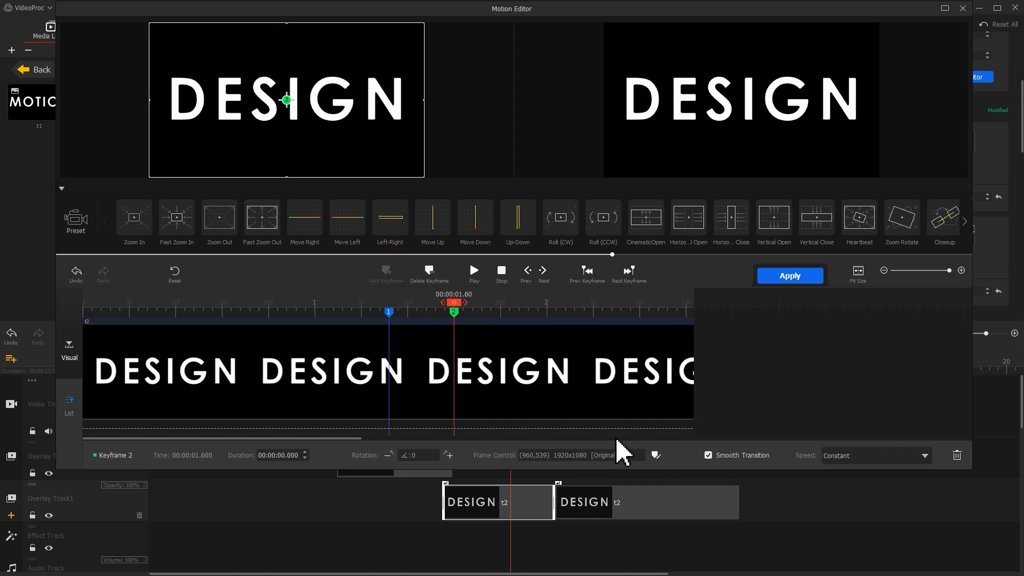
click(656, 455)
drag(670, 403, 644, 403)
text(2800)
key(Return)
click(851, 456)
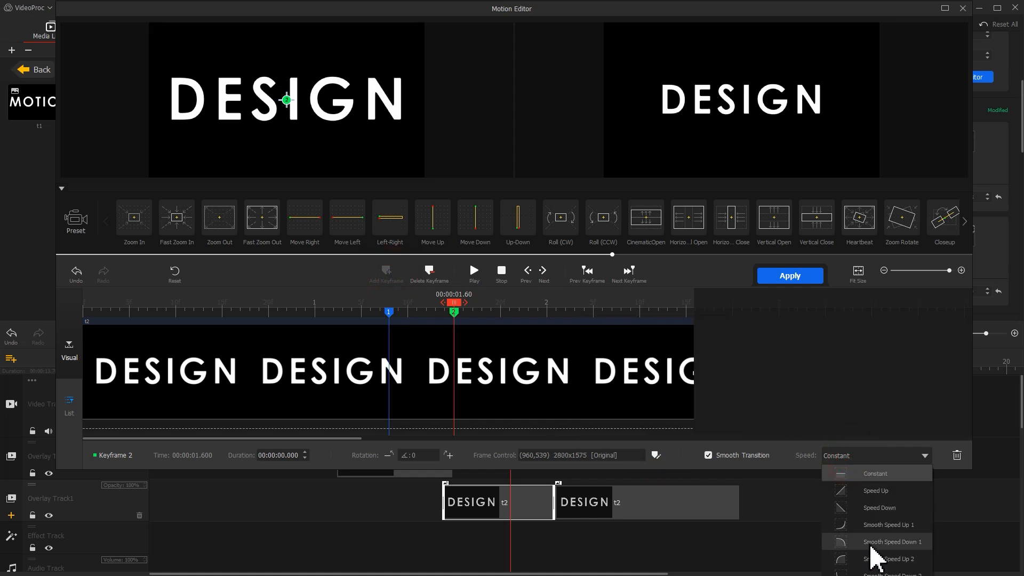
click(874, 557)
Add a third motion keyframe at 1.88 seconds and a fourth at 2.16 seconds with frame width 3600 and Smooth Speed Down 1.
click(520, 305)
click(389, 275)
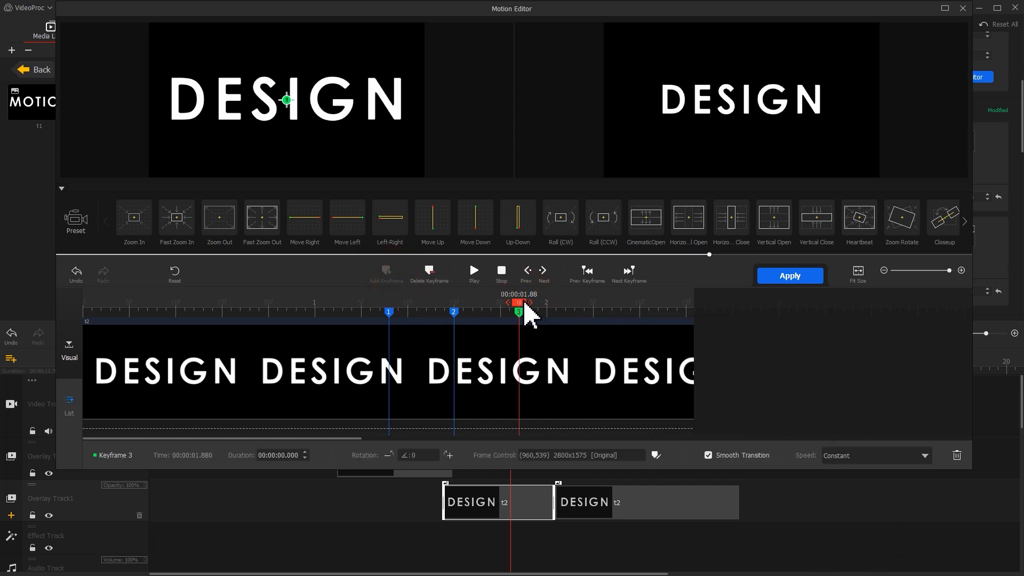
drag(526, 305, 594, 320)
click(387, 275)
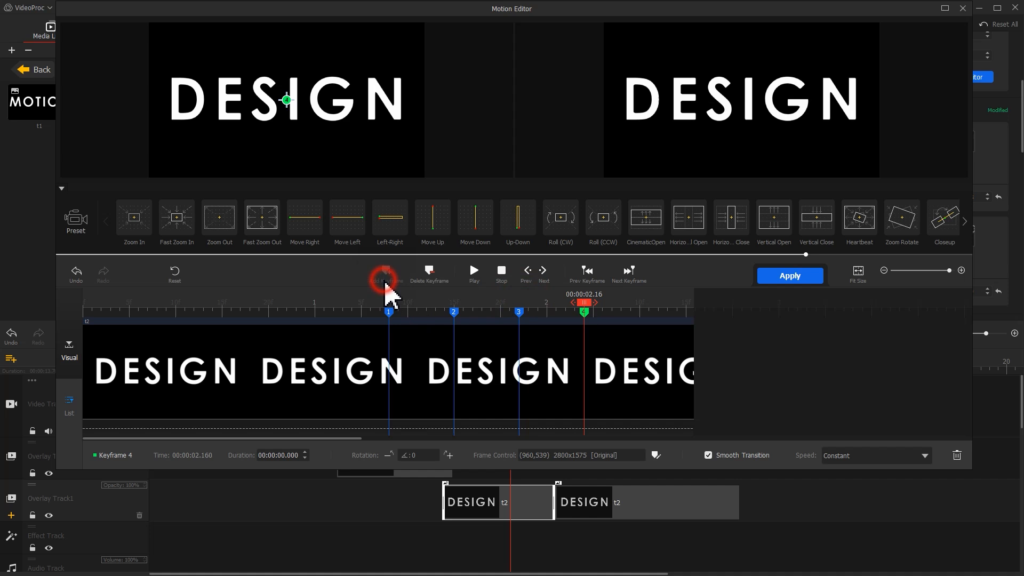
click(653, 454)
text(3600)
key(Return)
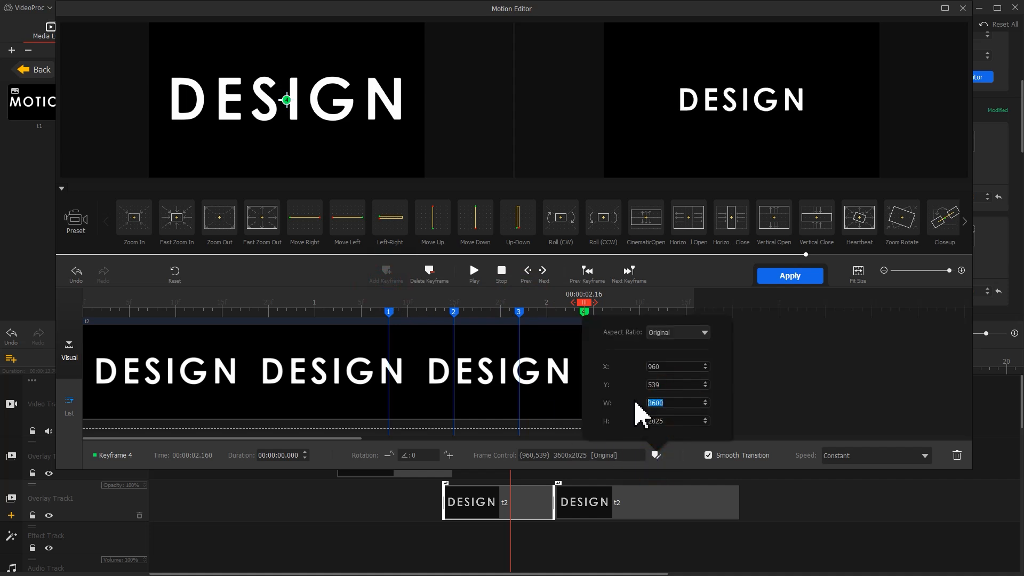
click(849, 469)
click(864, 548)
Add a fifth motion keyframe at the end of the first DESIGN part, at 2.63 seconds, and apply the motion.
drag(590, 320, 716, 327)
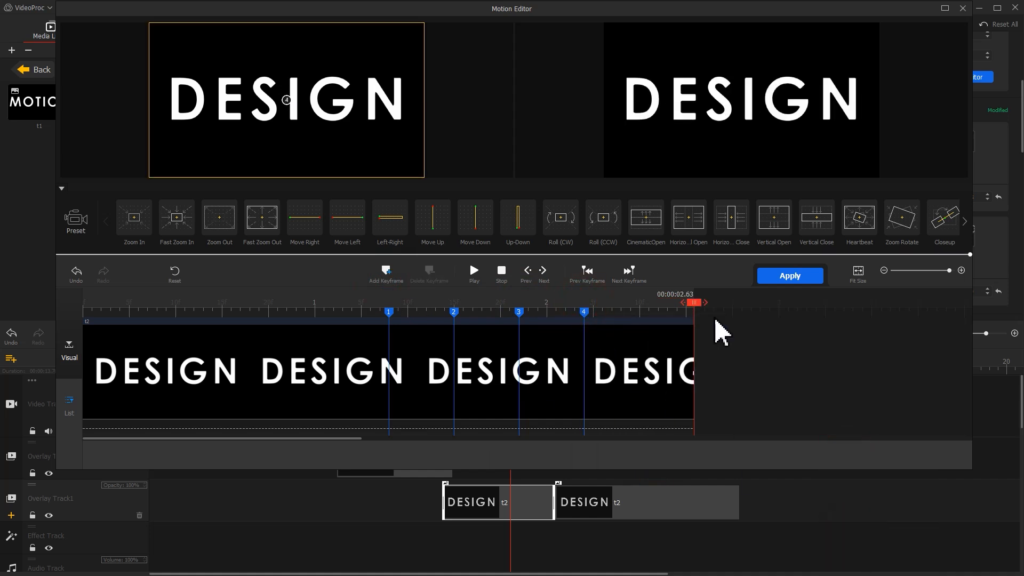
click(386, 275)
click(801, 279)
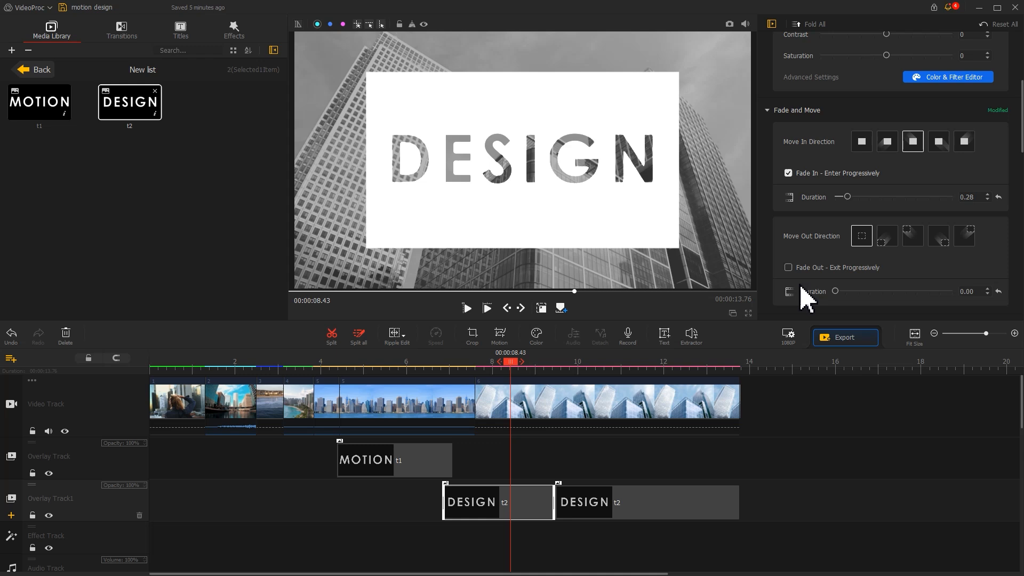
Fit the second DESIGN part to the screen height and set its blend mode to Screen.
click(667, 495)
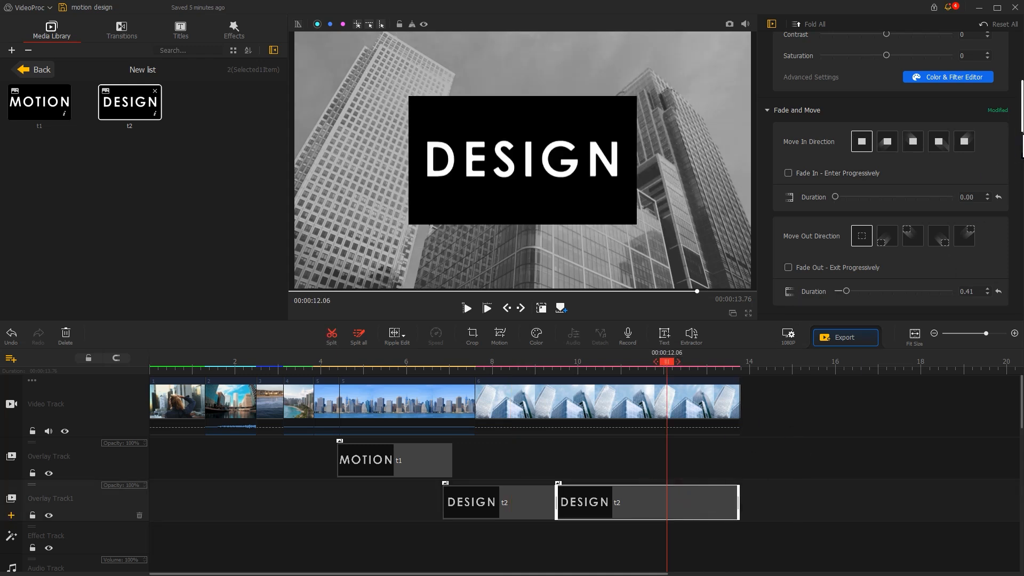
scroll(907, 224, down, 5)
click(938, 212)
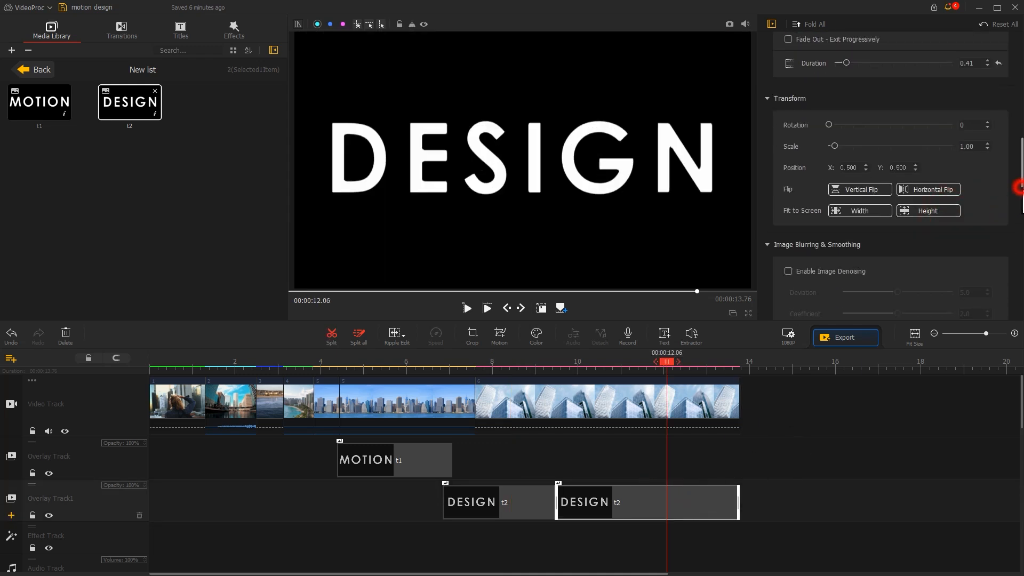
drag(1020, 186, 976, 320)
drag(997, 275, 999, 210)
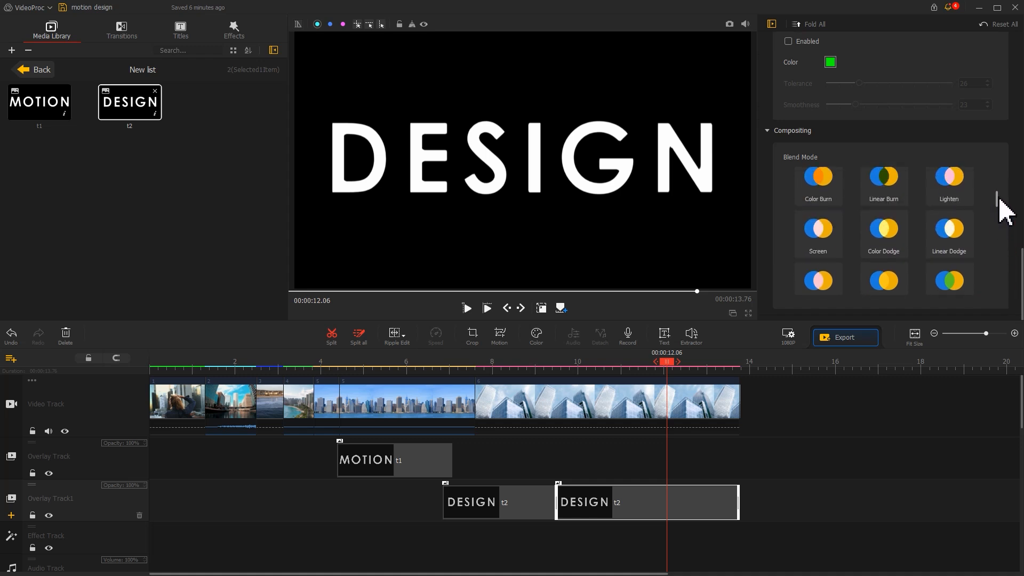
click(818, 235)
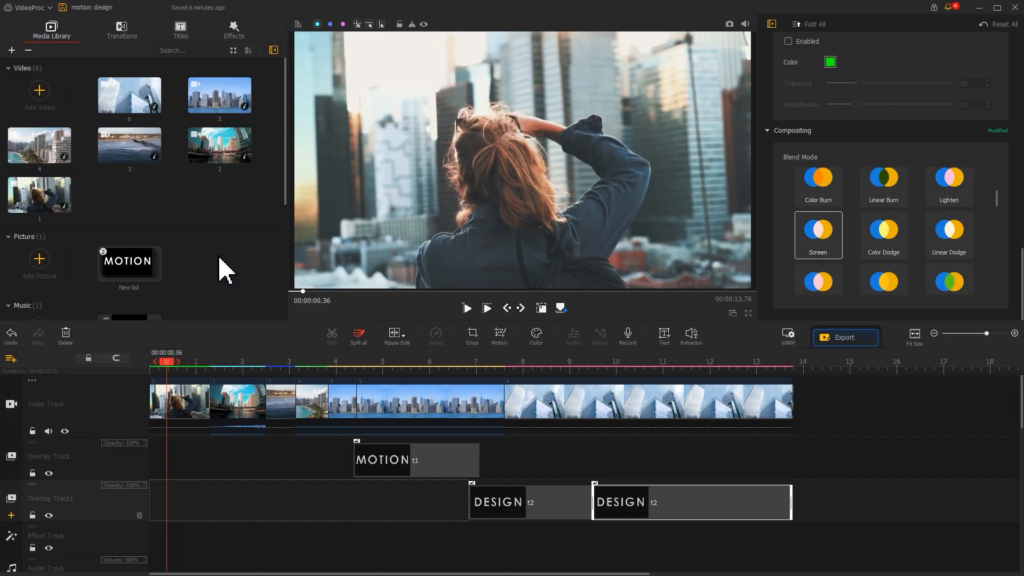
Enable lens distortion correction on clip 2 with the Custom camera settings.
click(236, 412)
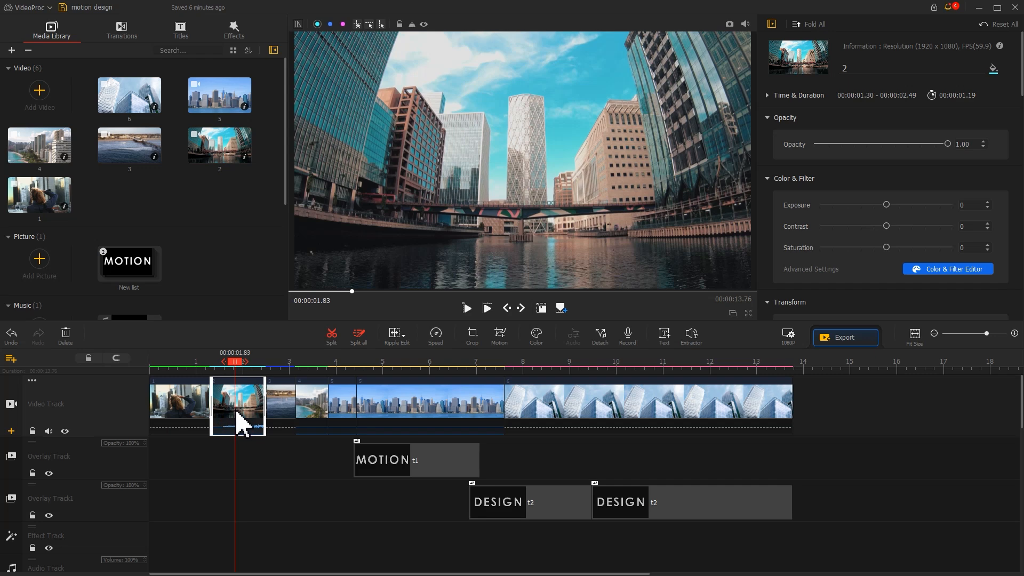
scroll(999, 229, down, 10)
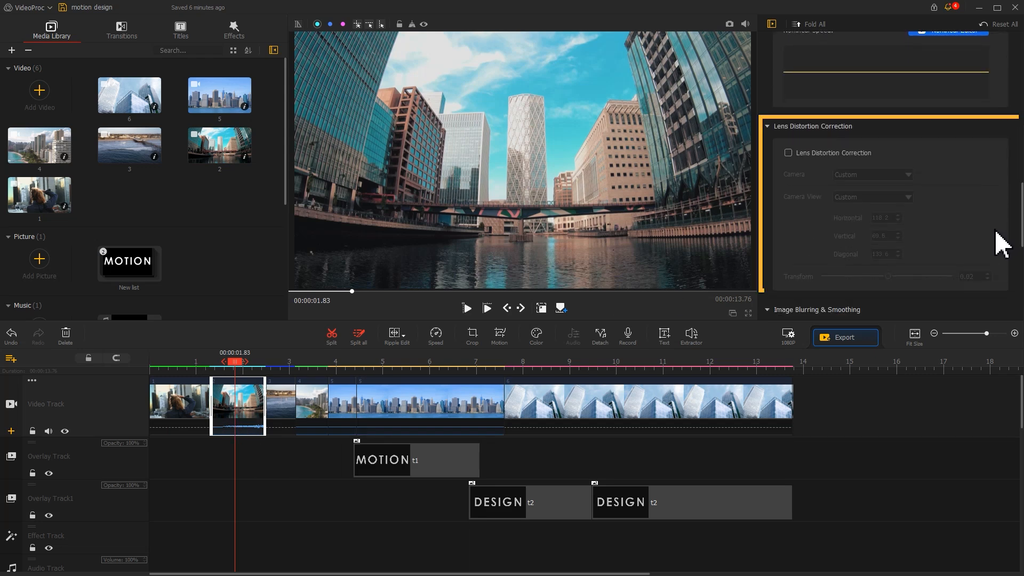
click(850, 152)
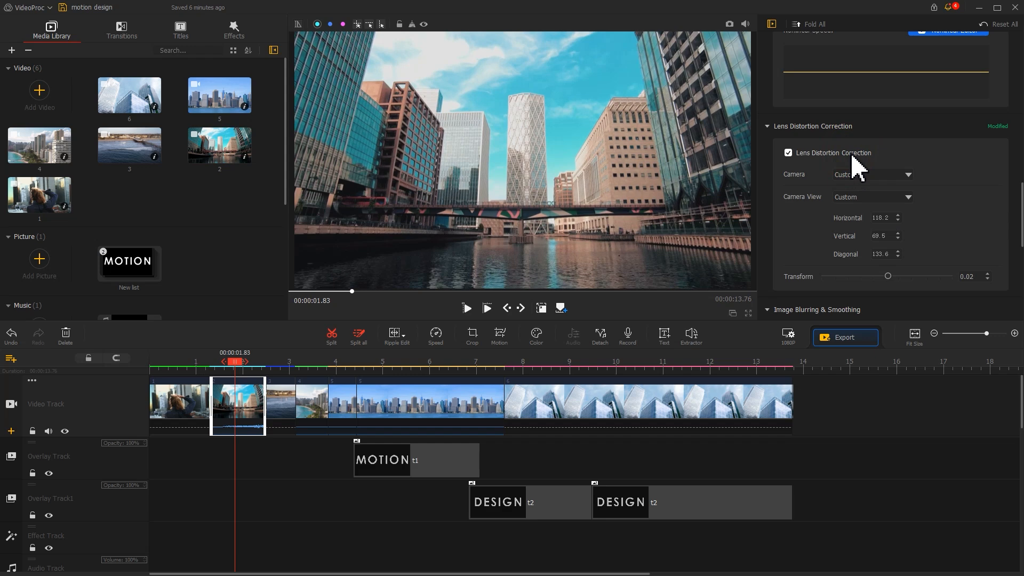
Place a Morph transition between clips 1 and 2 on the video track.
click(116, 39)
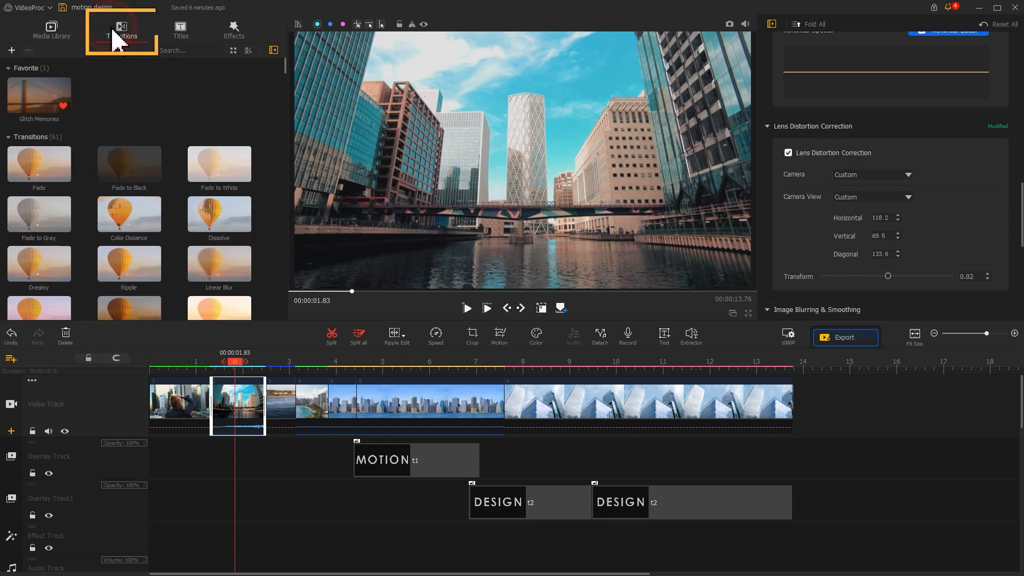
drag(286, 63, 195, 151)
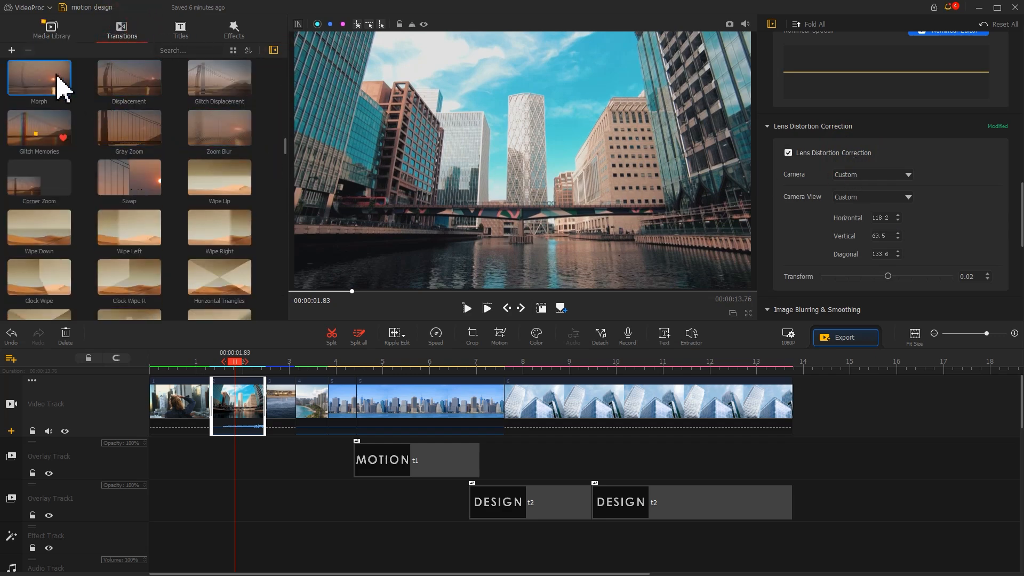
drag(56, 83, 226, 406)
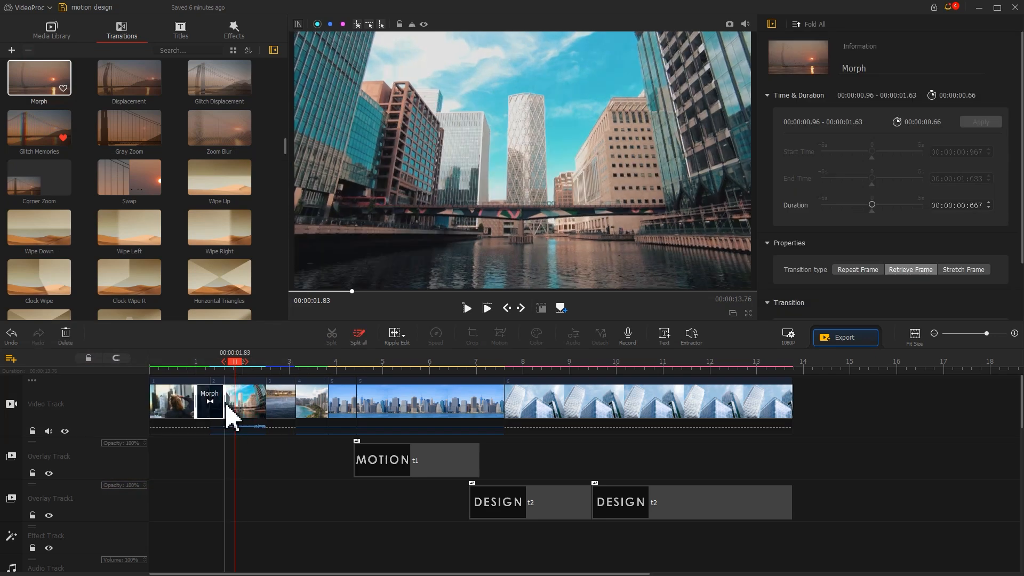
Add the 2 x 2 effect on the effect track from 5.59 to 6.33 seconds and limit its scope to clip 5.
click(233, 32)
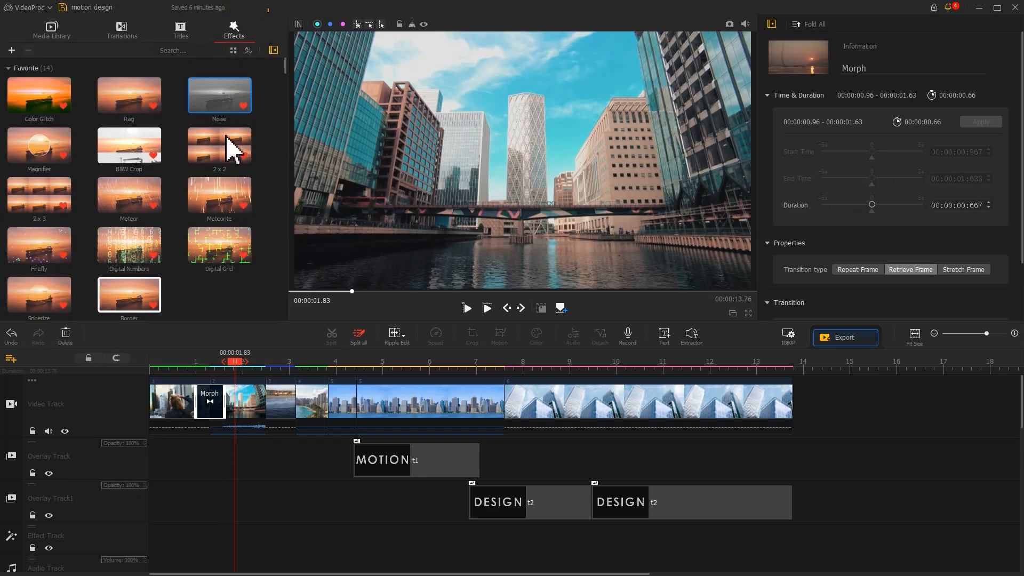
drag(227, 160, 459, 549)
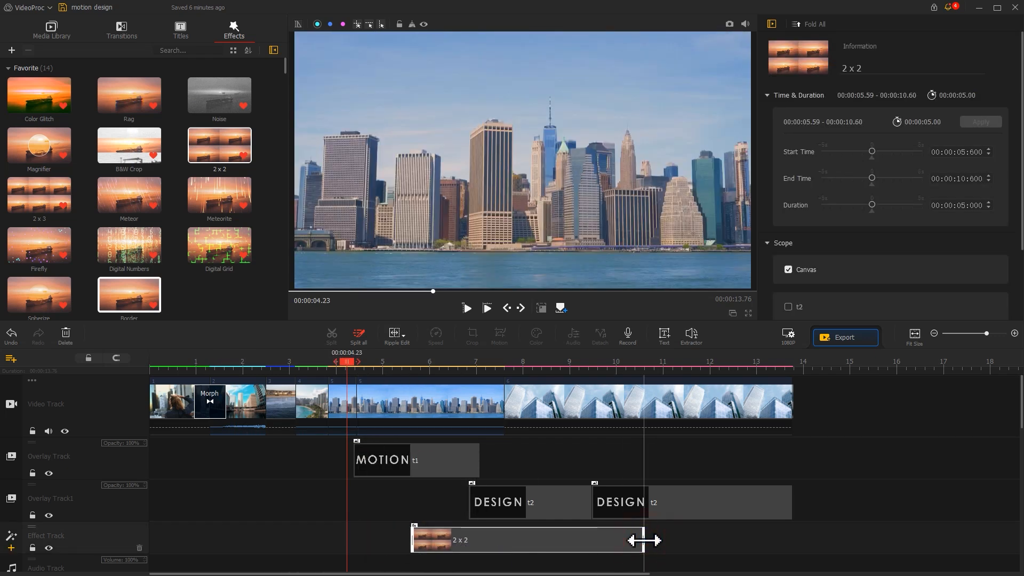
drag(643, 540, 446, 540)
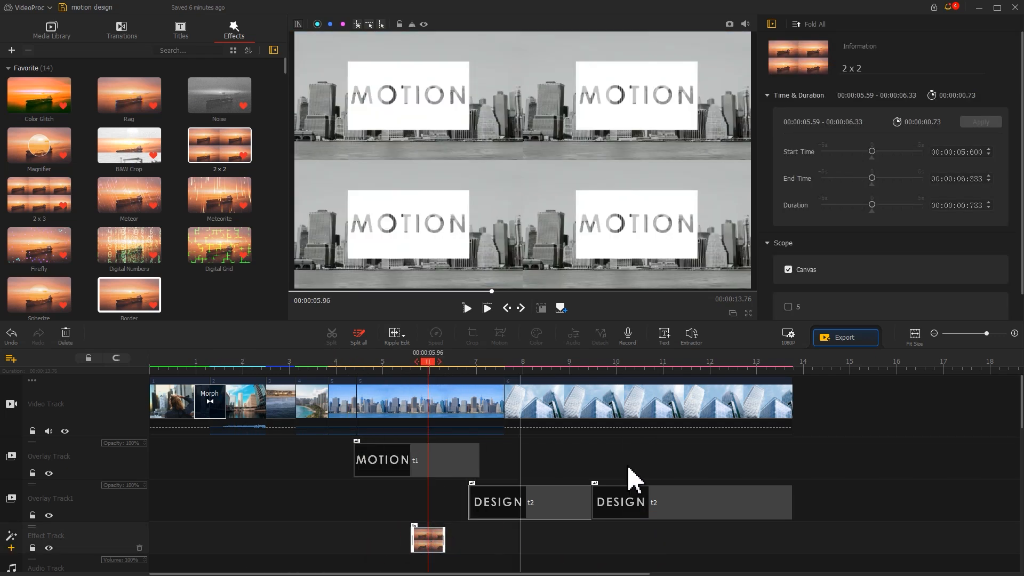
drag(1019, 262, 1003, 318)
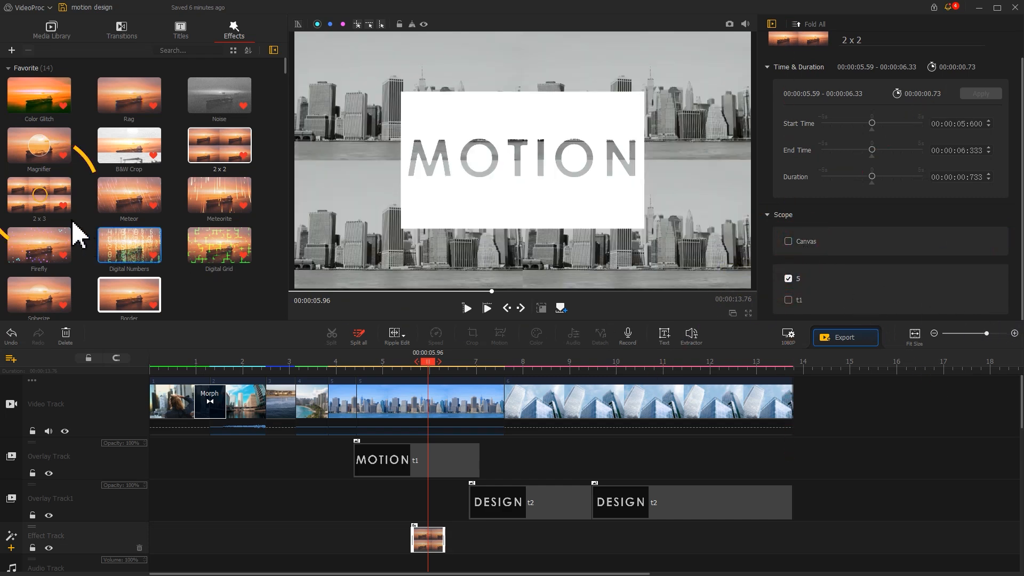
Add the 2 x 3 effect directly after the 2 x 2 effect, from 6.33 to 7.83 seconds, and limit its scope to clip 5.
drag(42, 198, 463, 501)
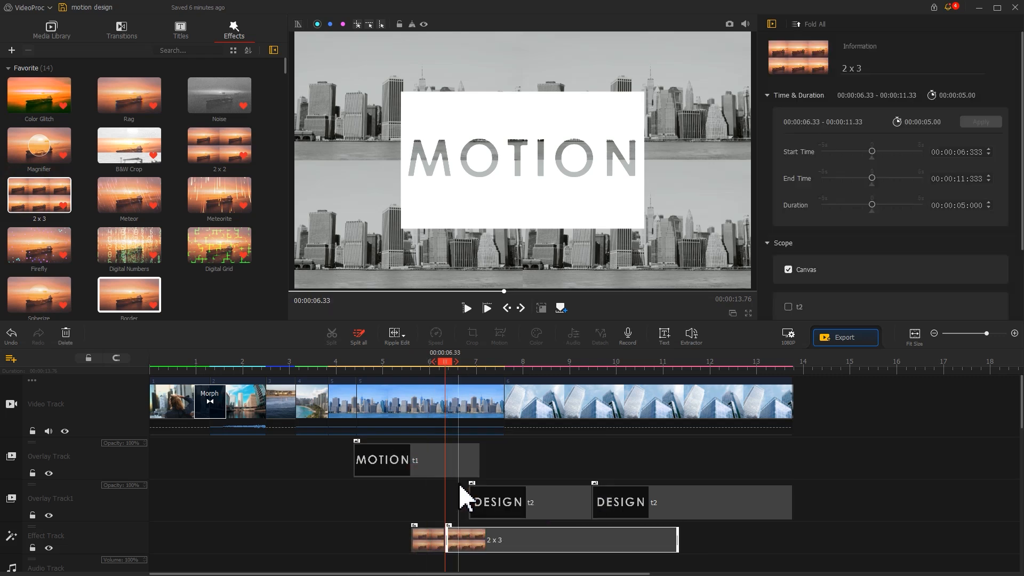
drag(677, 540, 515, 540)
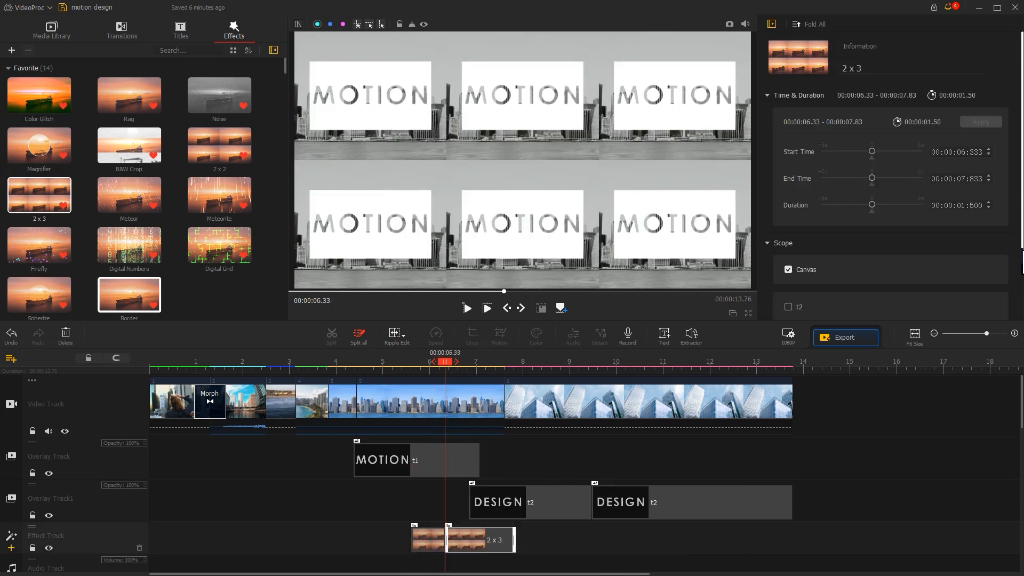
scroll(1000, 313, down, 2)
click(813, 201)
click(788, 257)
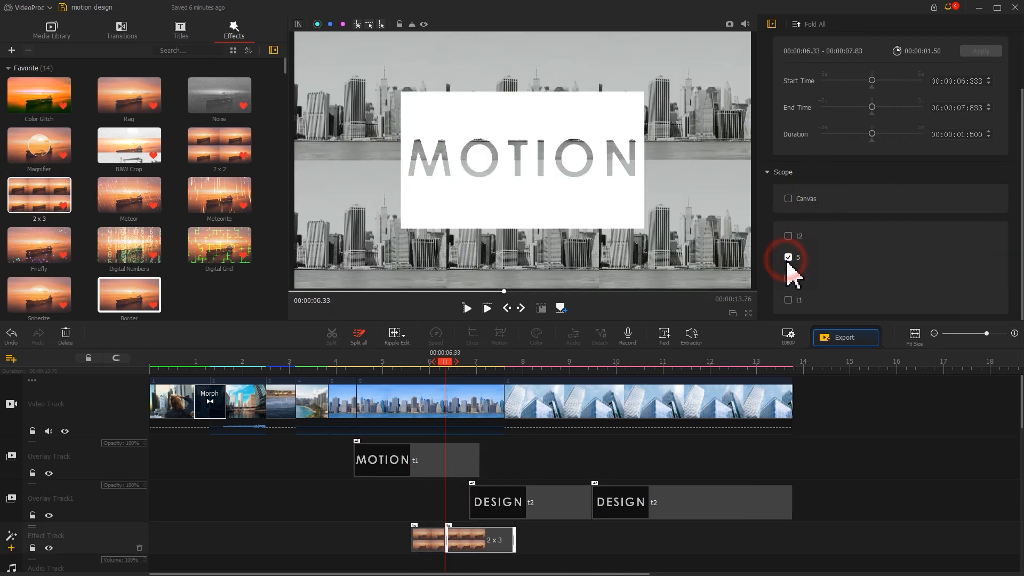
Copy the 2 x 3 effect to 8.73 seconds, extend it to the video's end at 13.76 seconds, and limit its scope to clip 6.
click(491, 544)
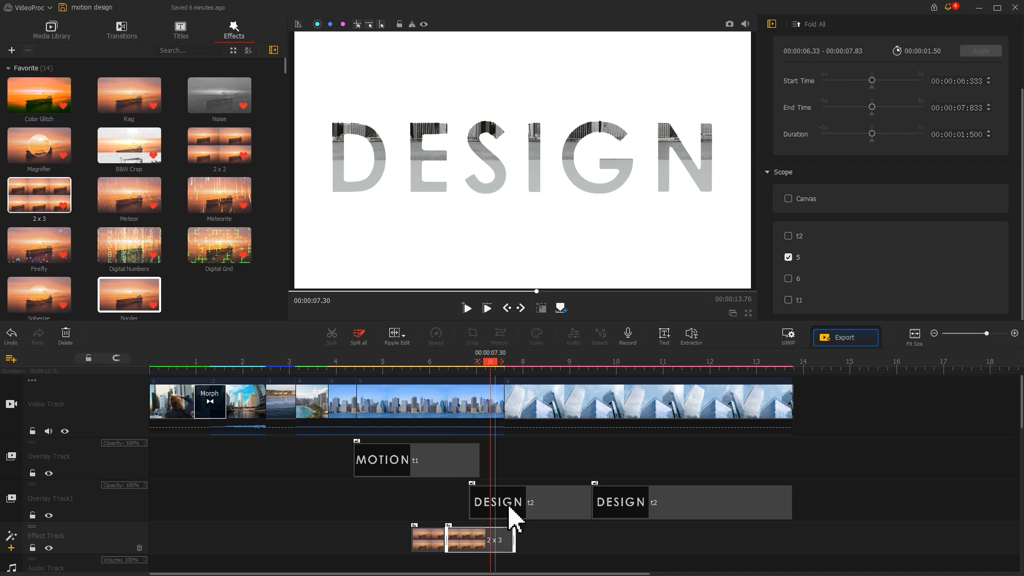
click(556, 364)
key(ctrl+v)
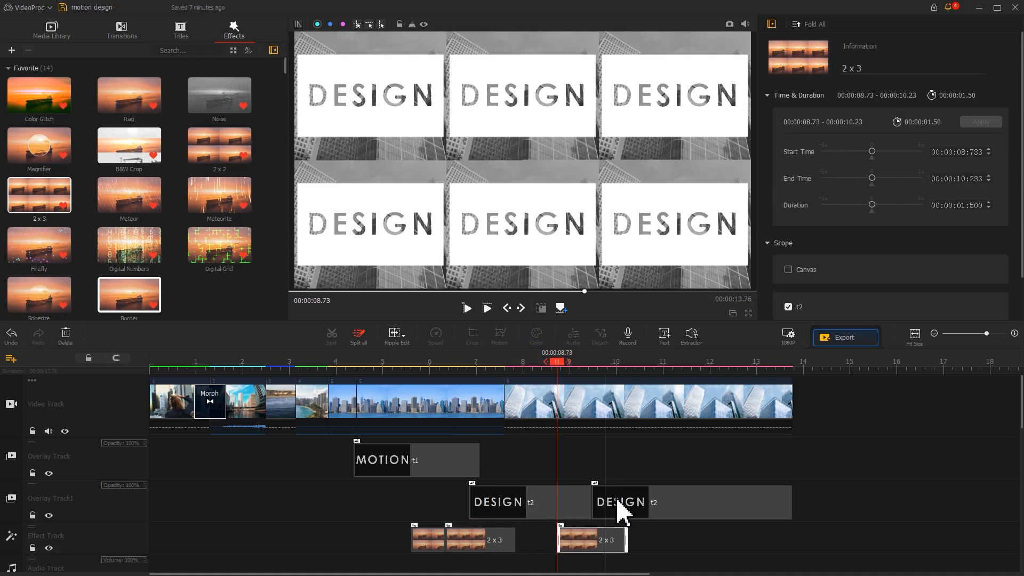
drag(626, 542, 779, 531)
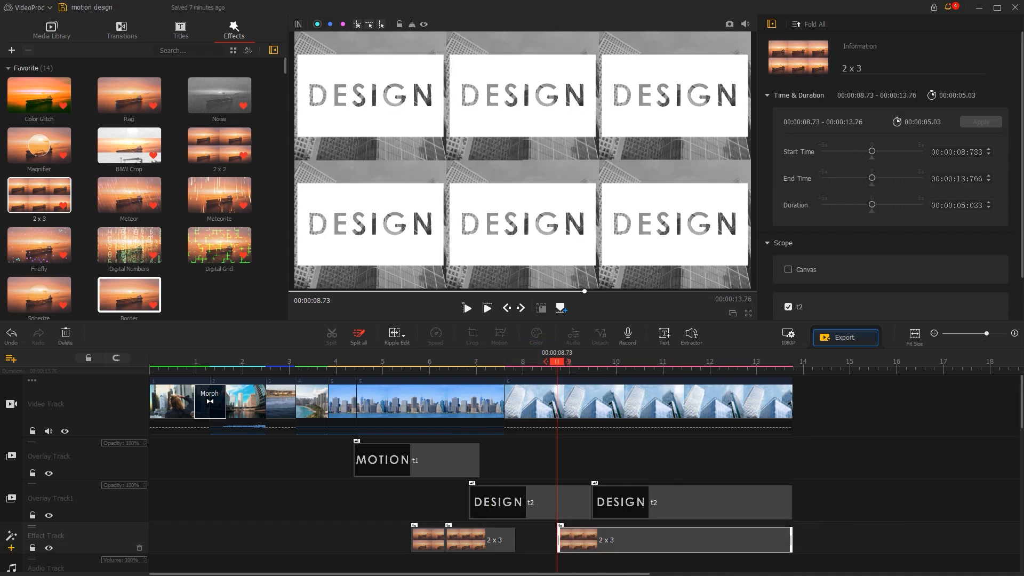
scroll(1005, 317, down, 1)
click(789, 257)
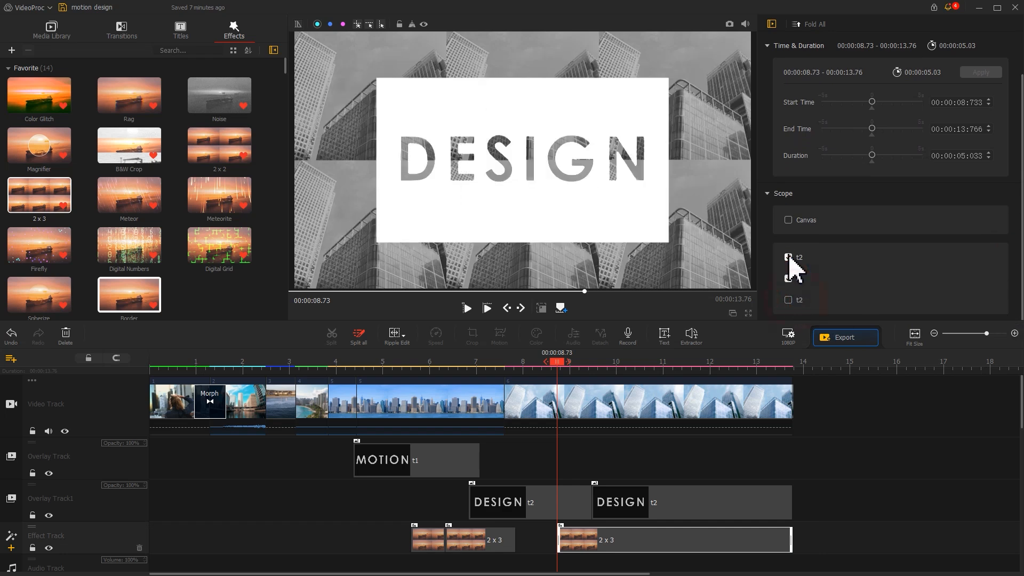
Place the music file from the media library at the start of the audio track.
click(53, 32)
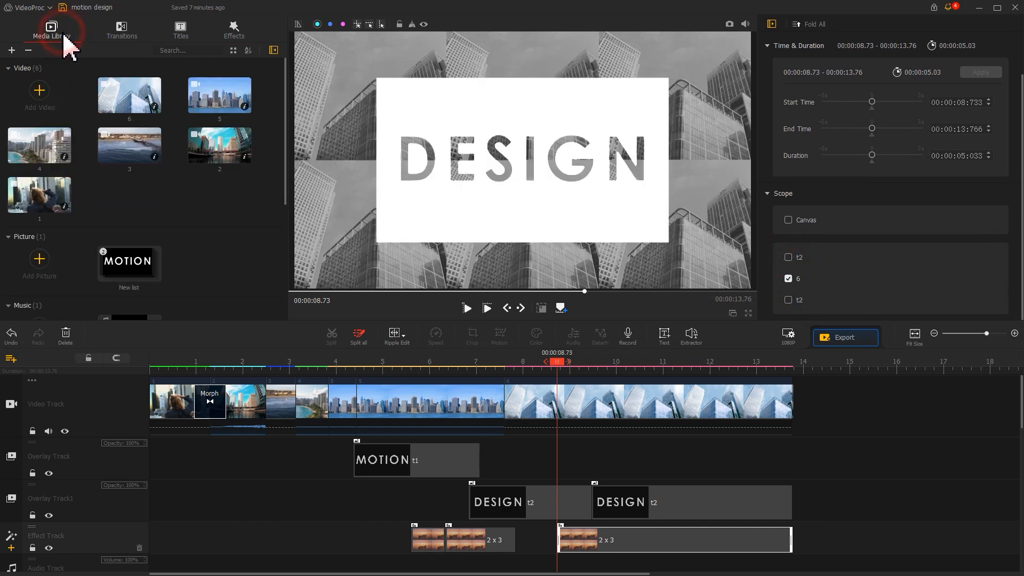
drag(287, 128, 276, 231)
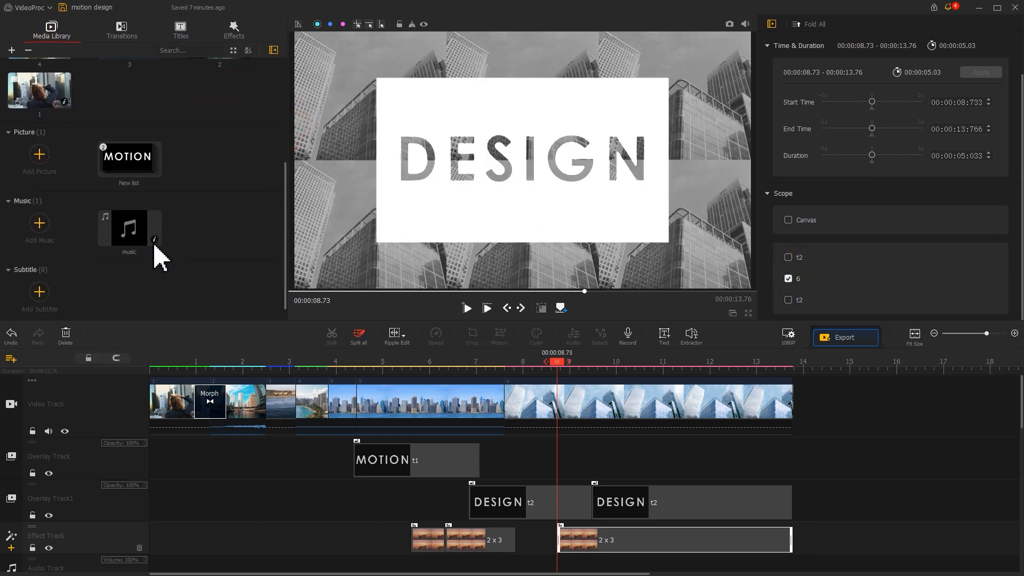
drag(154, 247, 114, 457)
scroll(339, 491, down, 3)
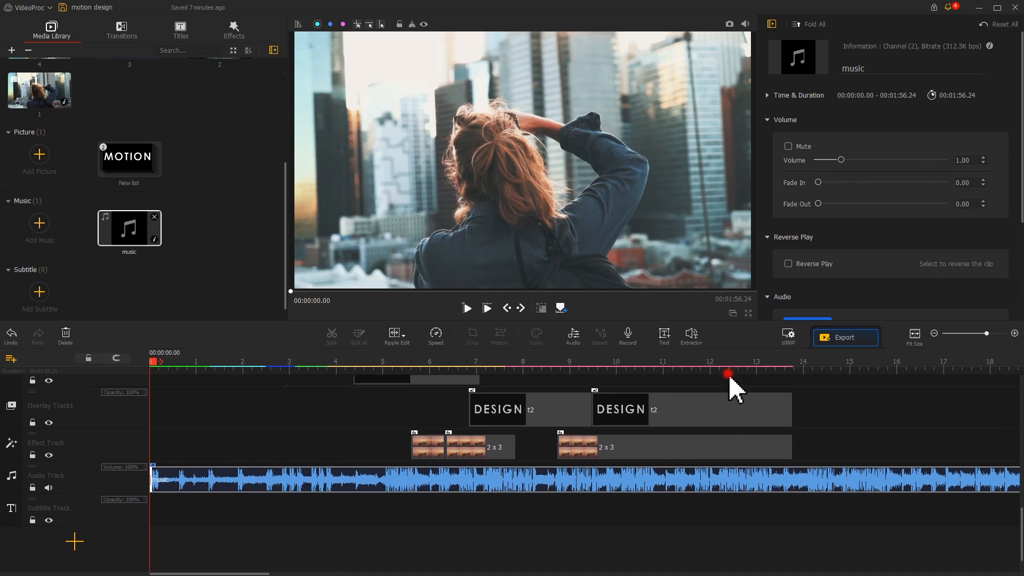
Split the music at the end of the video, at 13.76 seconds, and delete the excess part.
drag(729, 375, 795, 362)
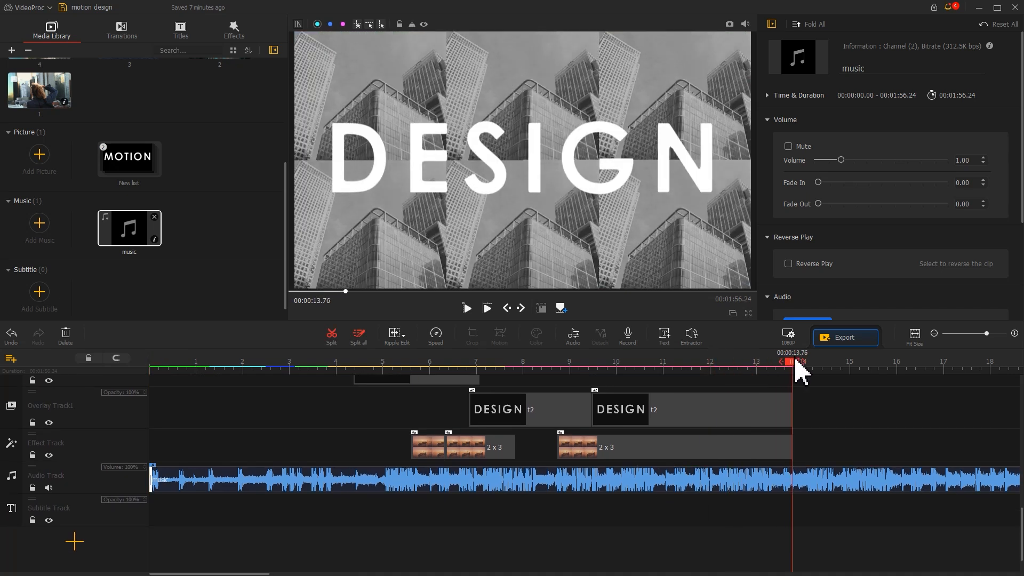
click(330, 341)
click(819, 486)
key(Delete)
Play the edited video from the beginning to preview it.
click(743, 490)
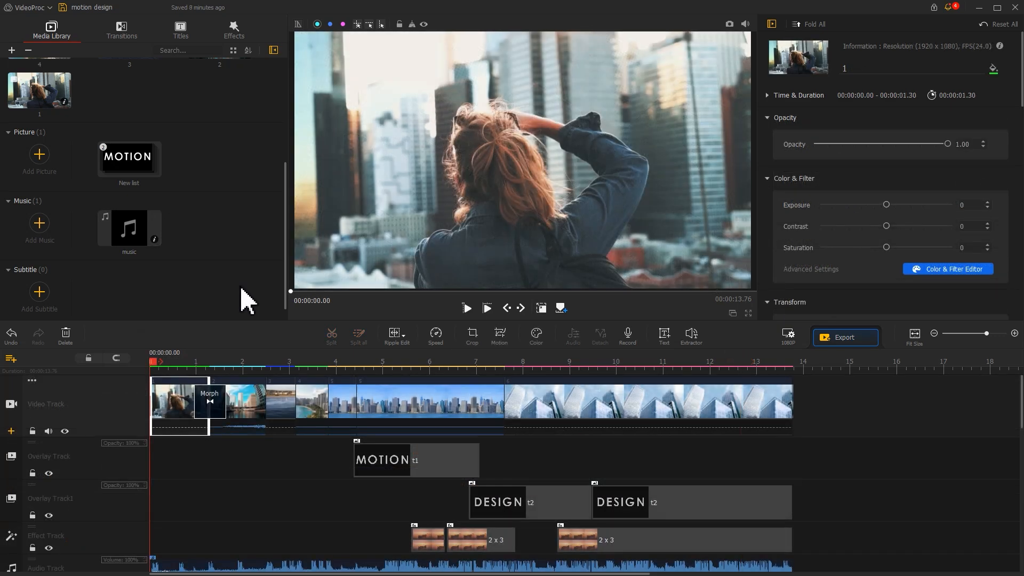
key(space)
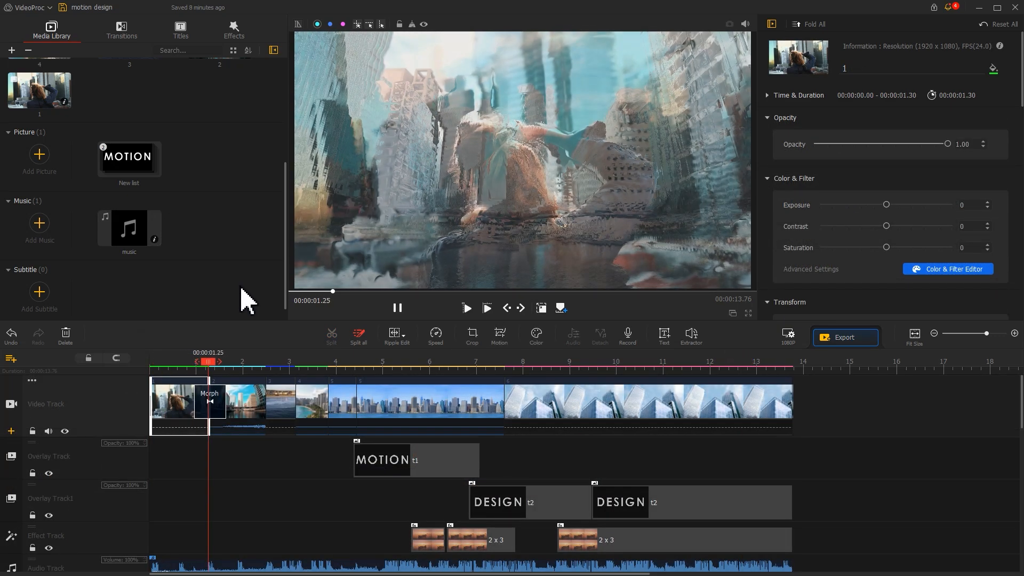